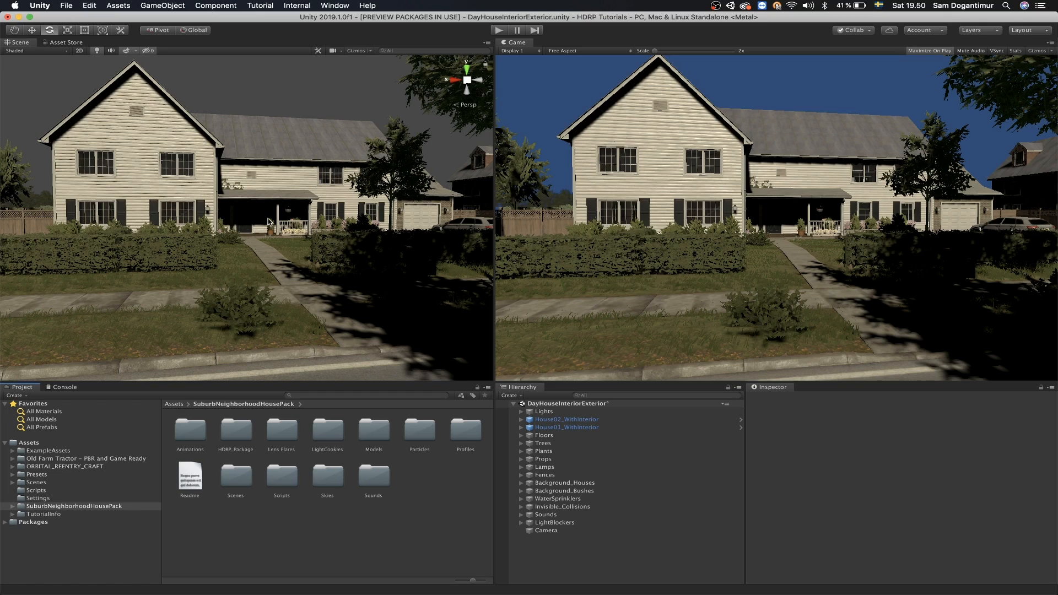
# Step: Open the Lighting Settings window, review its realtime and baked global illumination options, and close the window
pyautogui.click(291, 90)
pyautogui.moveTo(322, 262); pyautogui.dragTo(336, 218, button='right')
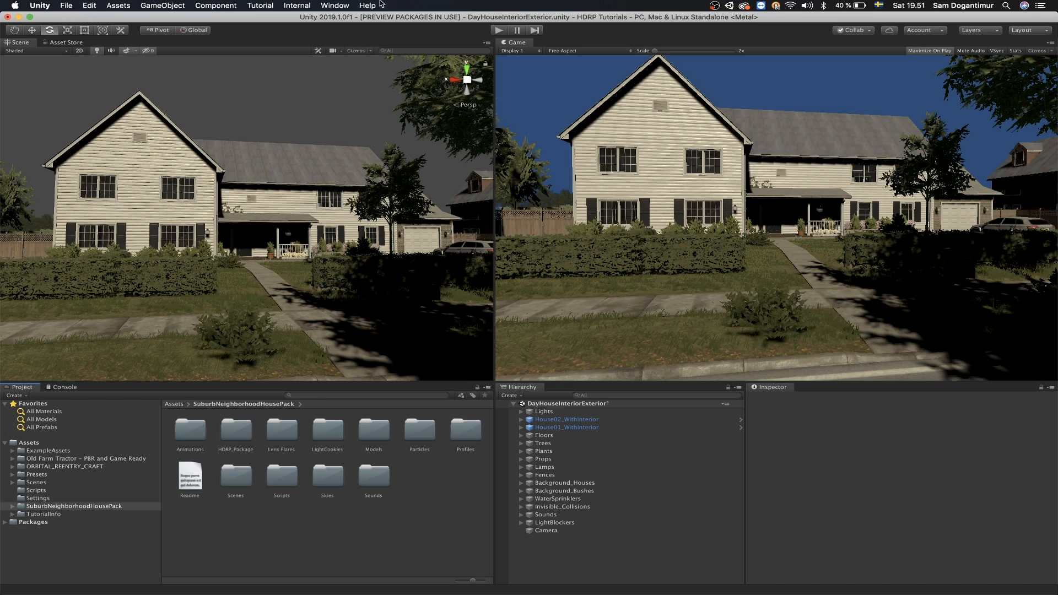
pyautogui.click(340, 6)
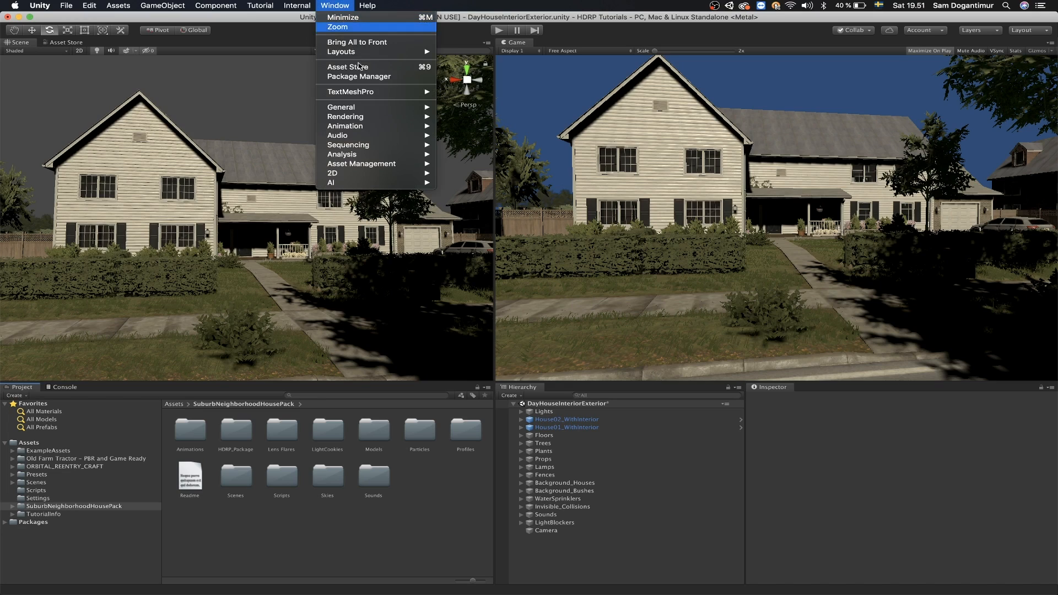
pyautogui.moveTo(388, 122)
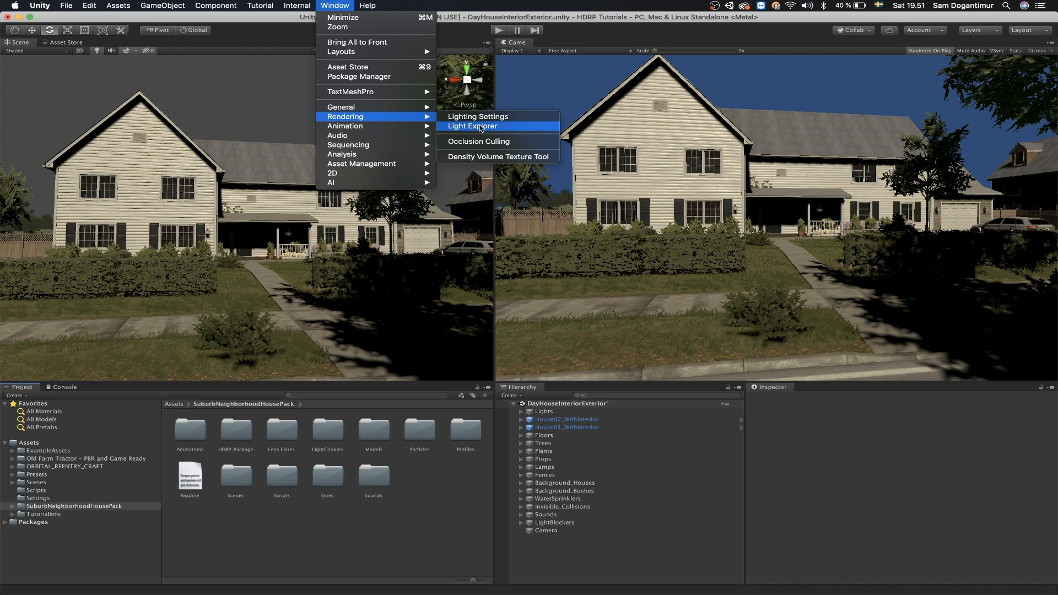
pyautogui.click(512, 119)
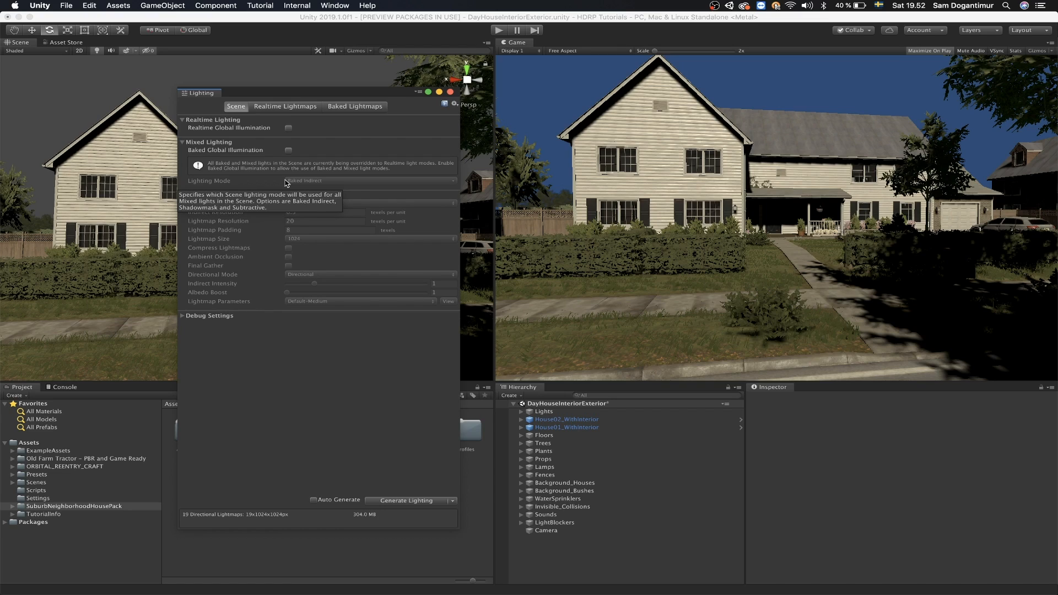
pyautogui.moveTo(304, 93); pyautogui.dragTo(317, 109)
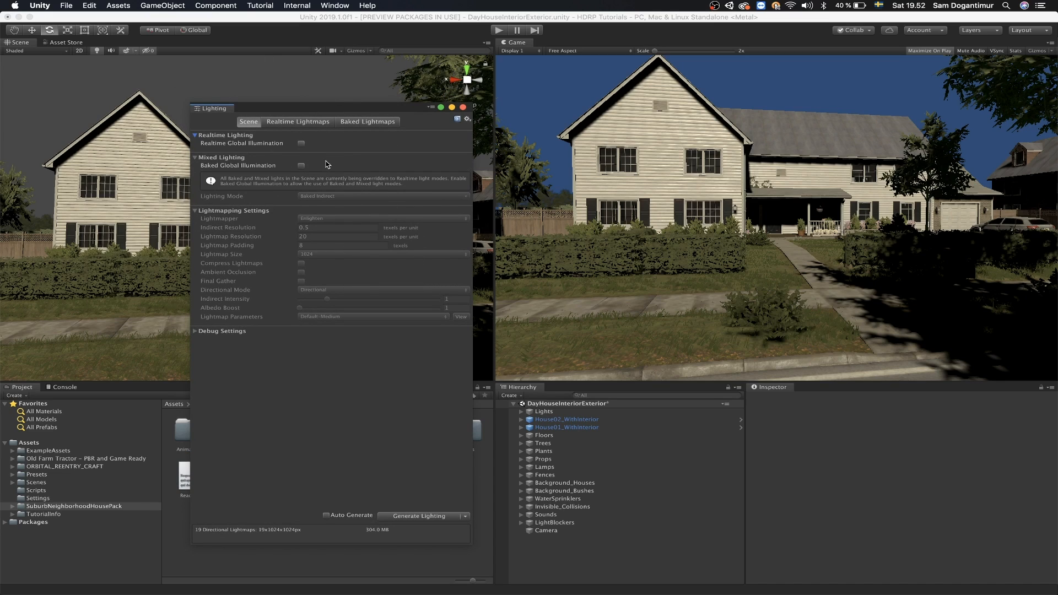
pyautogui.click(463, 107)
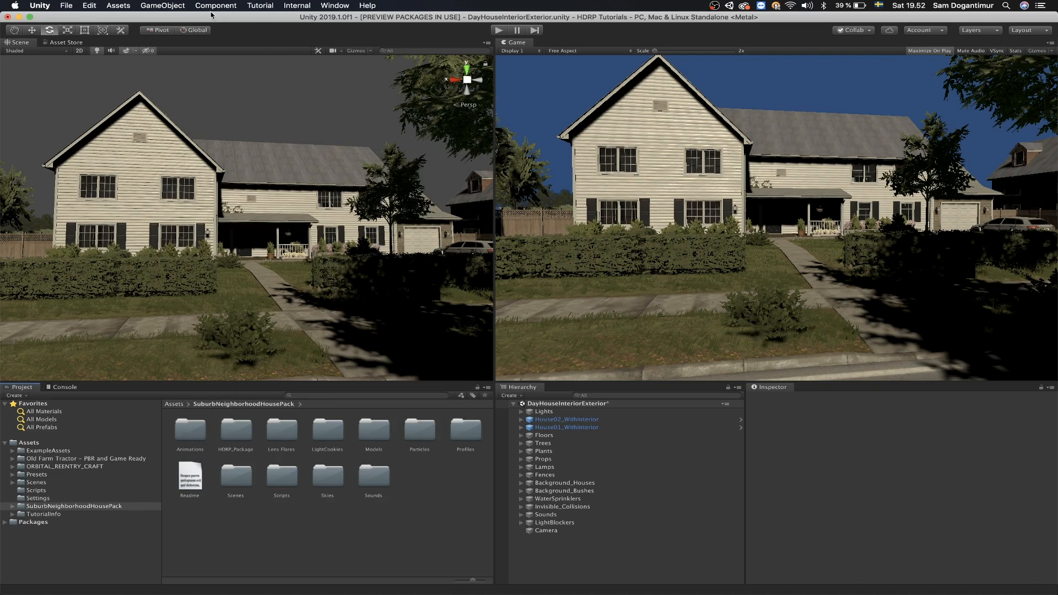
# Step: Add a Scene Settings rendering object to the scene and toggle it off and on to compare the lighting
pyautogui.click(180, 6)
pyautogui.moveTo(227, 104)
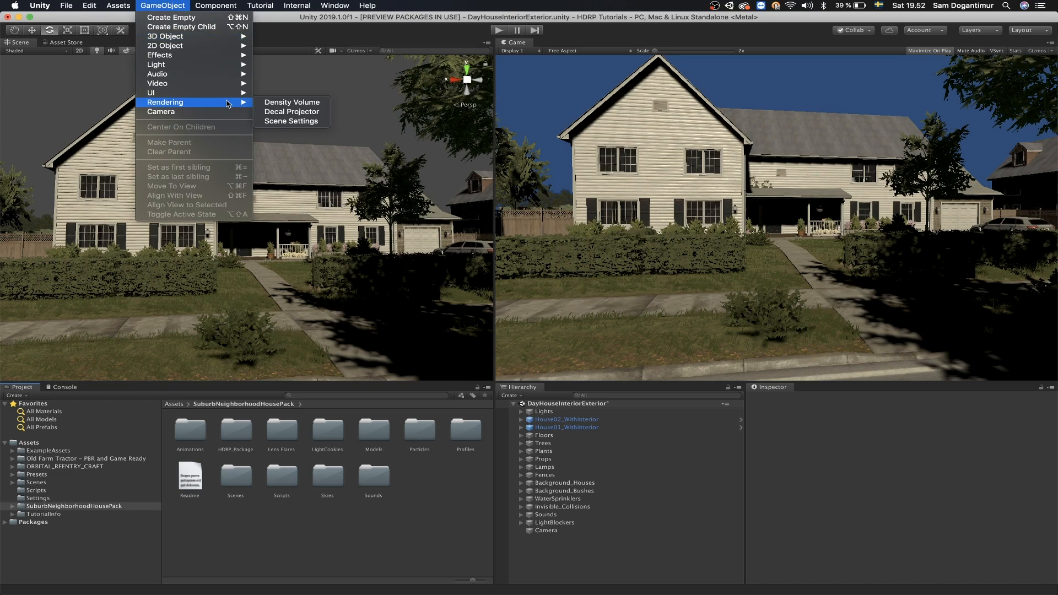
pyautogui.click(325, 122)
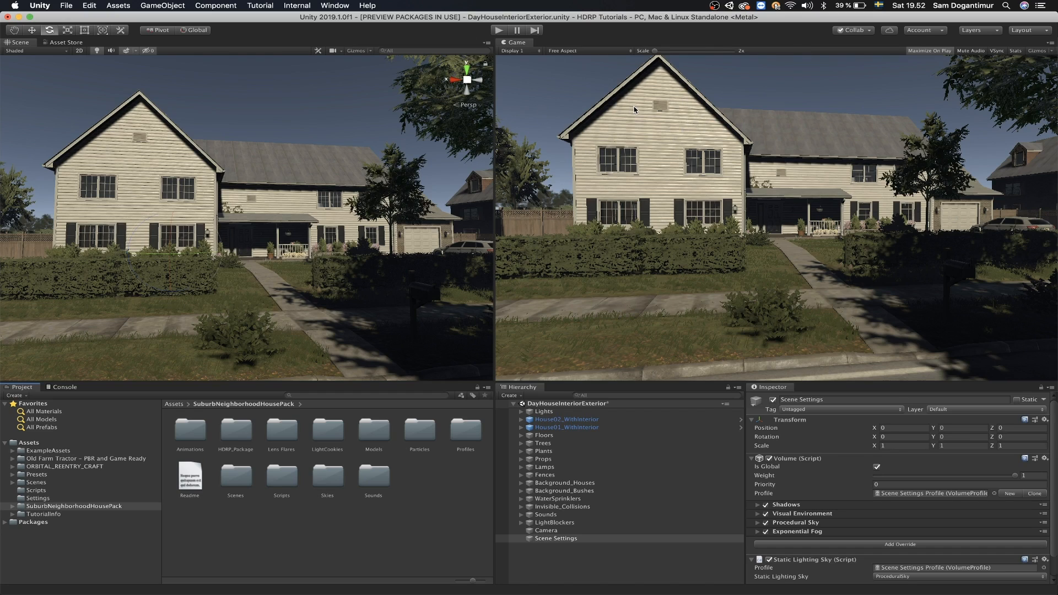
pyautogui.click(773, 399)
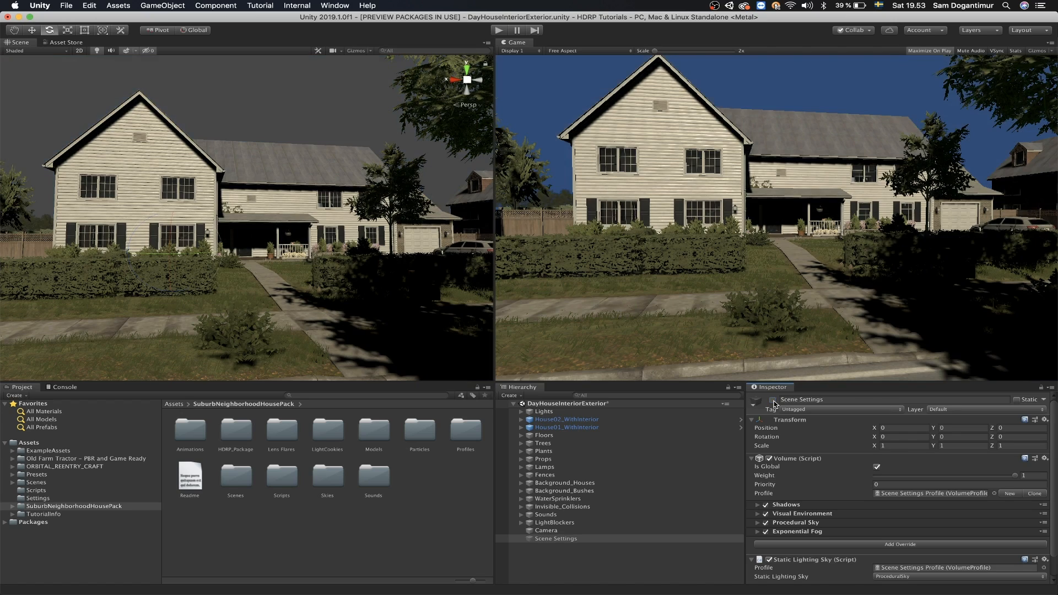
pyautogui.click(773, 399)
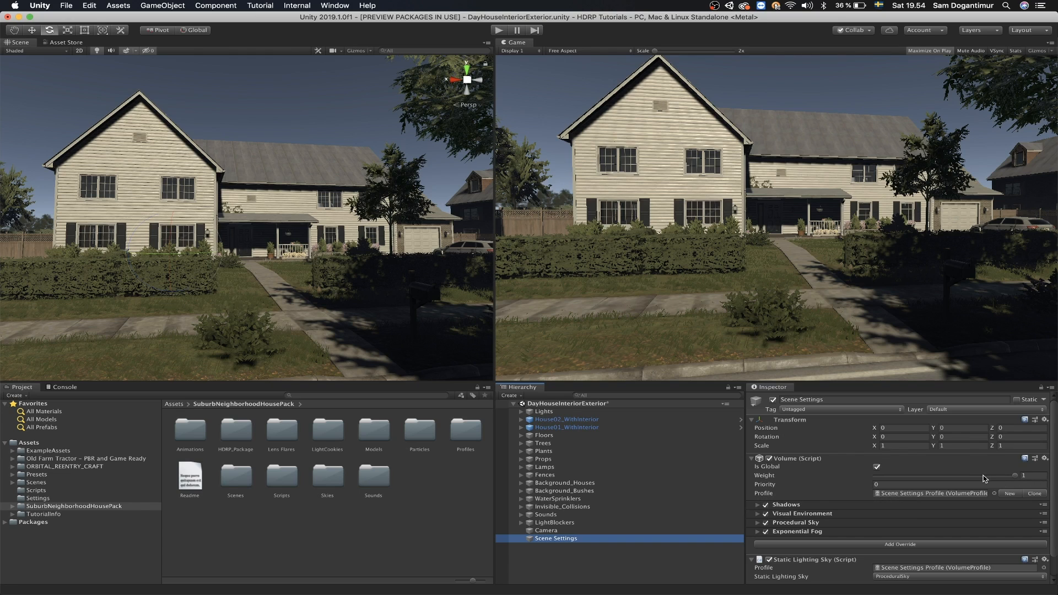
# Step: Try the Scene Settings volume's weight slider, leaving it at 1, and switch Is Global off and back on
pyautogui.moveTo(1003, 476); pyautogui.dragTo(1056, 492)
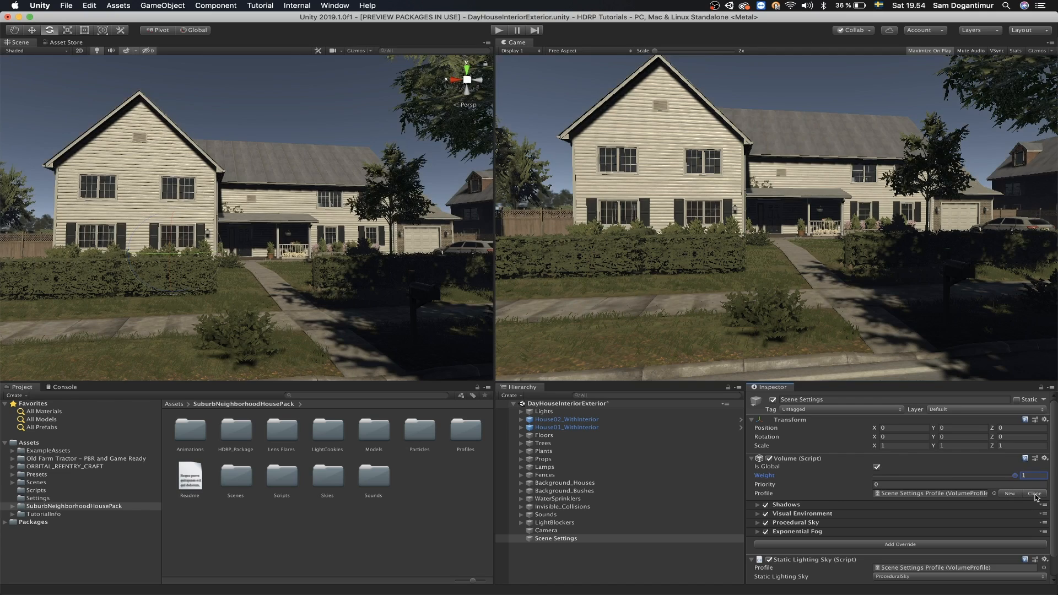
pyautogui.click(837, 468)
pyautogui.click(878, 468)
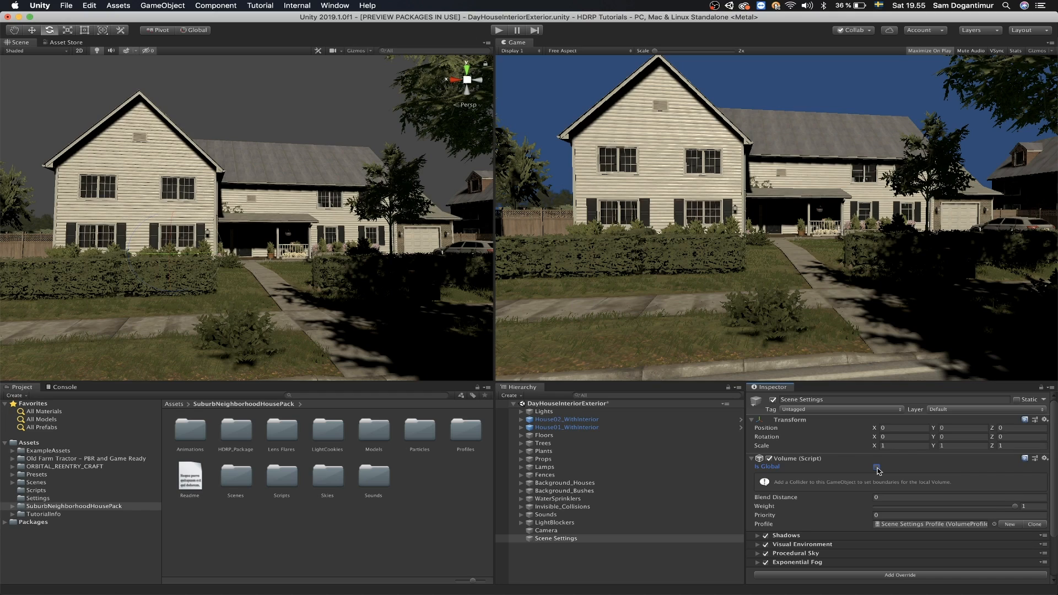
pyautogui.click(877, 468)
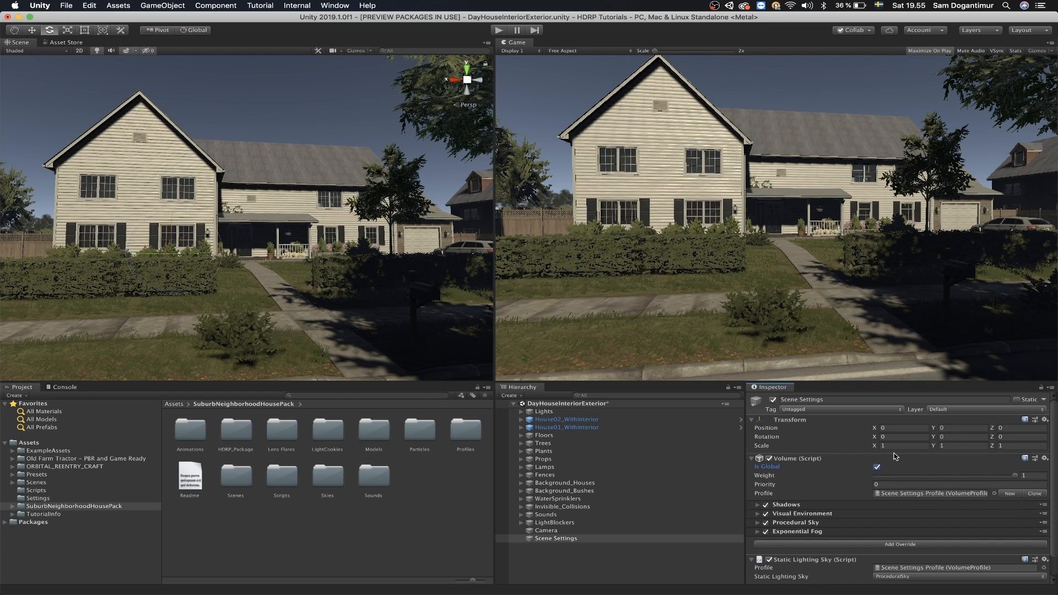
# Step: Inspect the volume's priority, locate its profile asset in the project, and view the selectable volume profiles
pyautogui.click(887, 484)
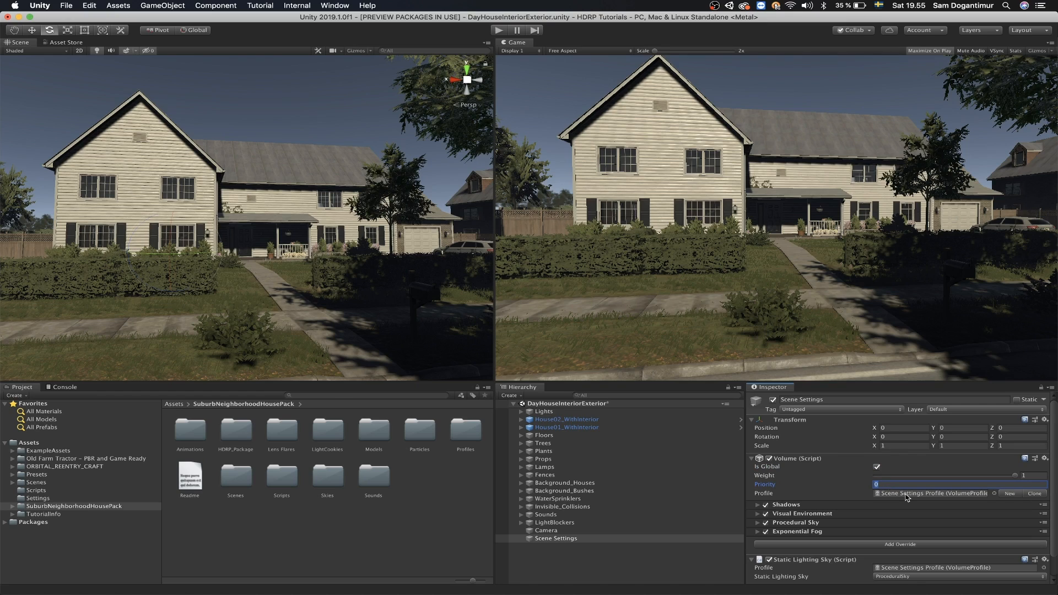
pyautogui.click(907, 494)
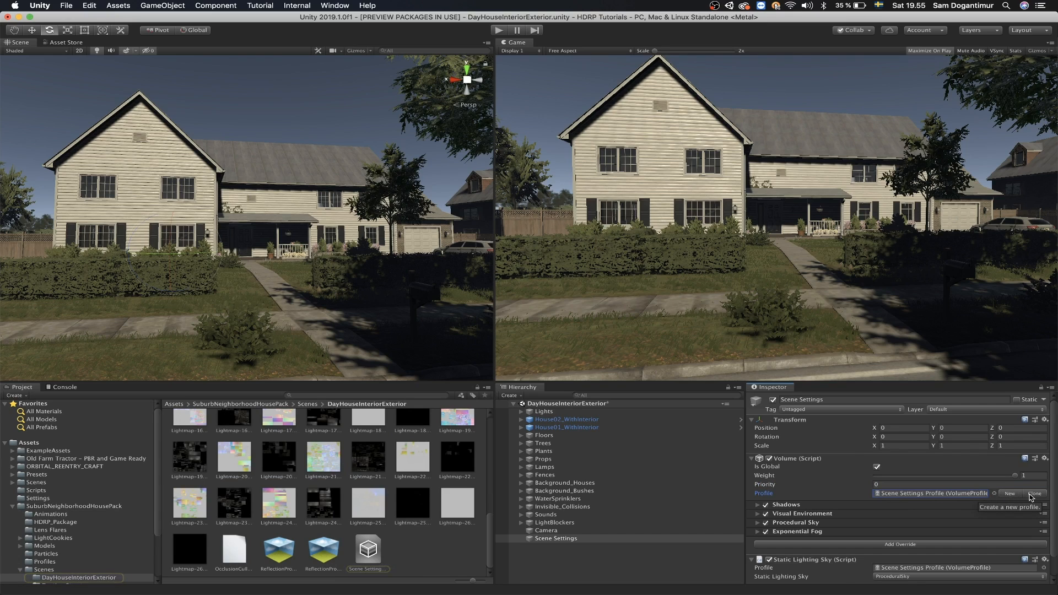
pyautogui.click(994, 494)
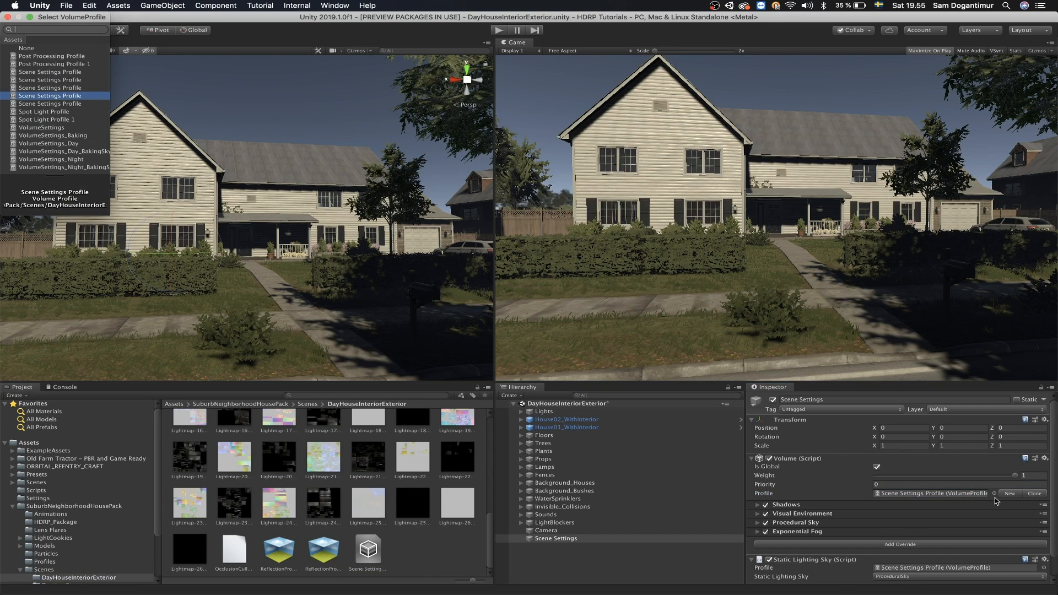
pyautogui.click(996, 501)
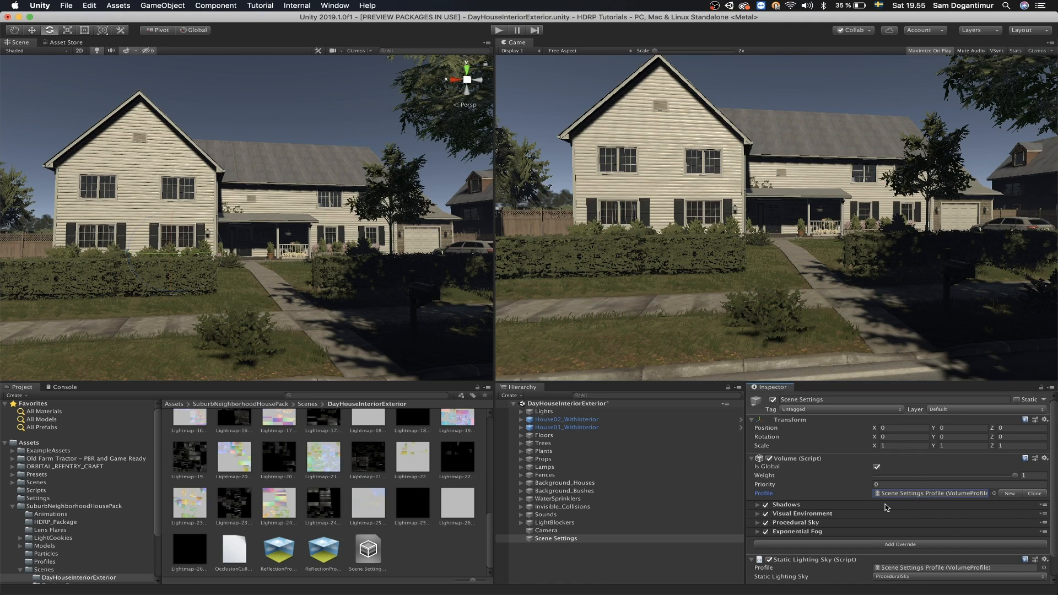
# Step: Try changing Max Distance in the volume's Shadows override, set it back to 500, and collapse the override
pyautogui.scroll(-2, 833, 486)
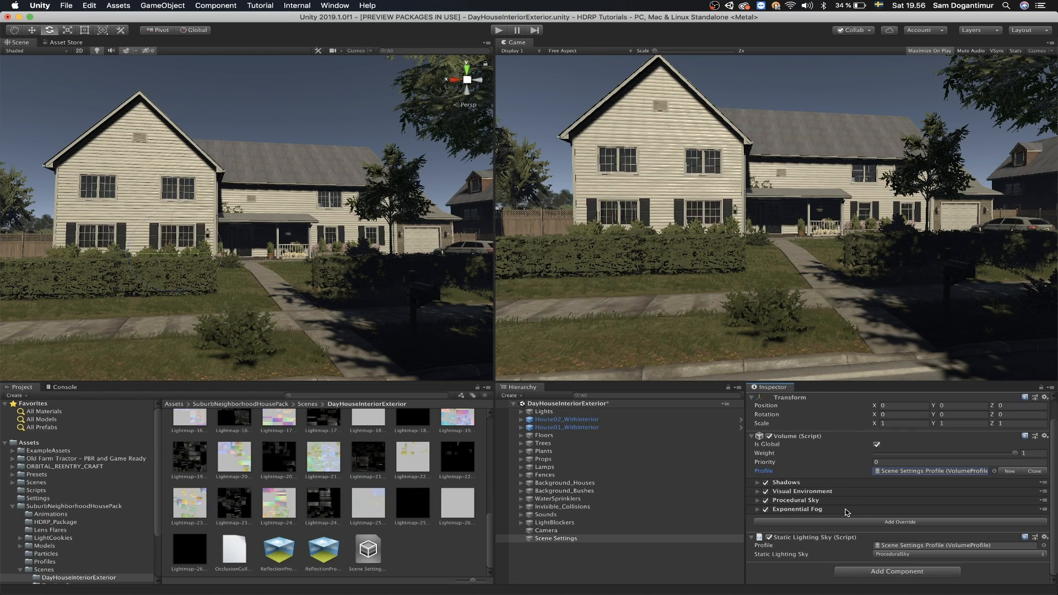
pyautogui.click(834, 483)
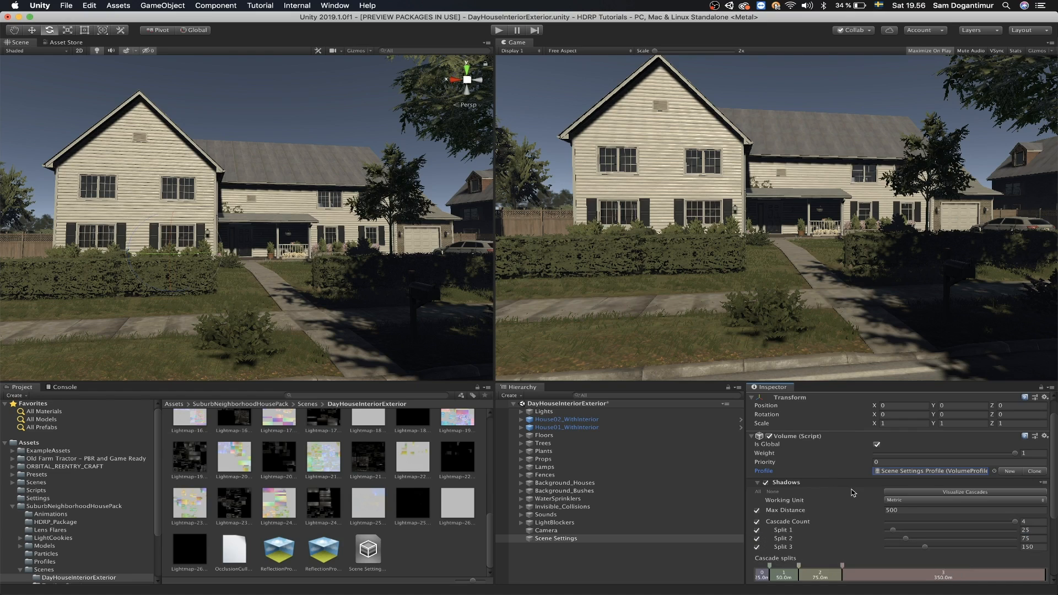
pyautogui.scroll(-5, 852, 492)
pyautogui.scroll(3, 853, 490)
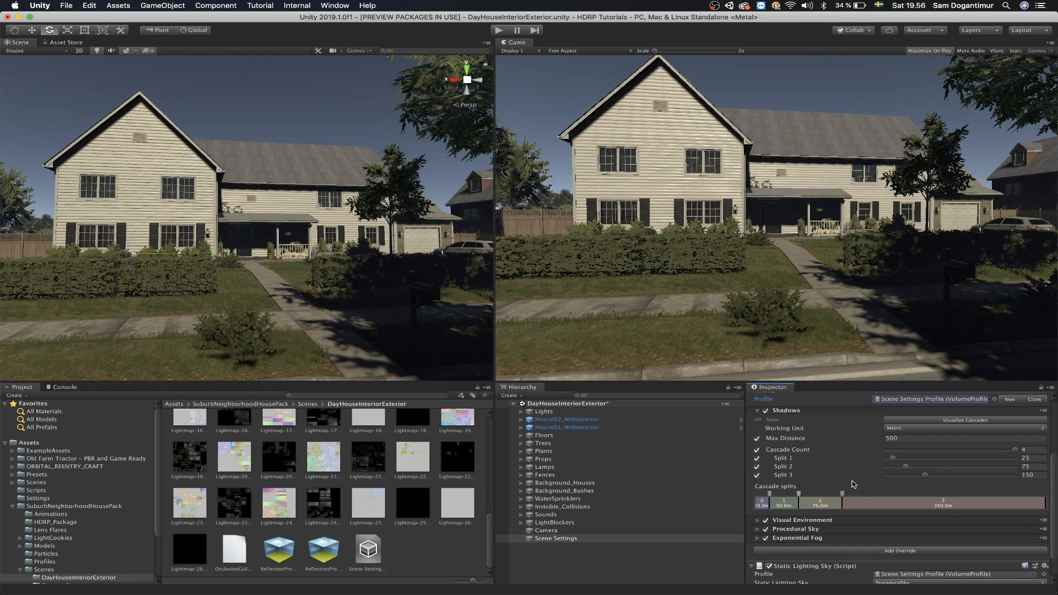
pyautogui.click(823, 438)
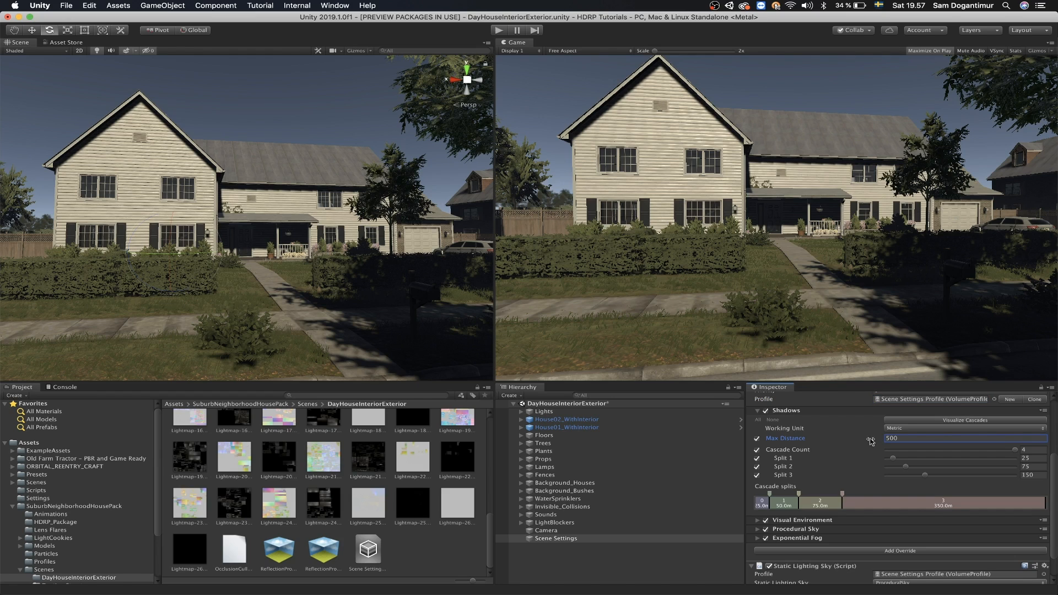
pyautogui.moveTo(872, 440); pyautogui.dragTo(923, 450)
pyautogui.write('500')
pyautogui.click(882, 411)
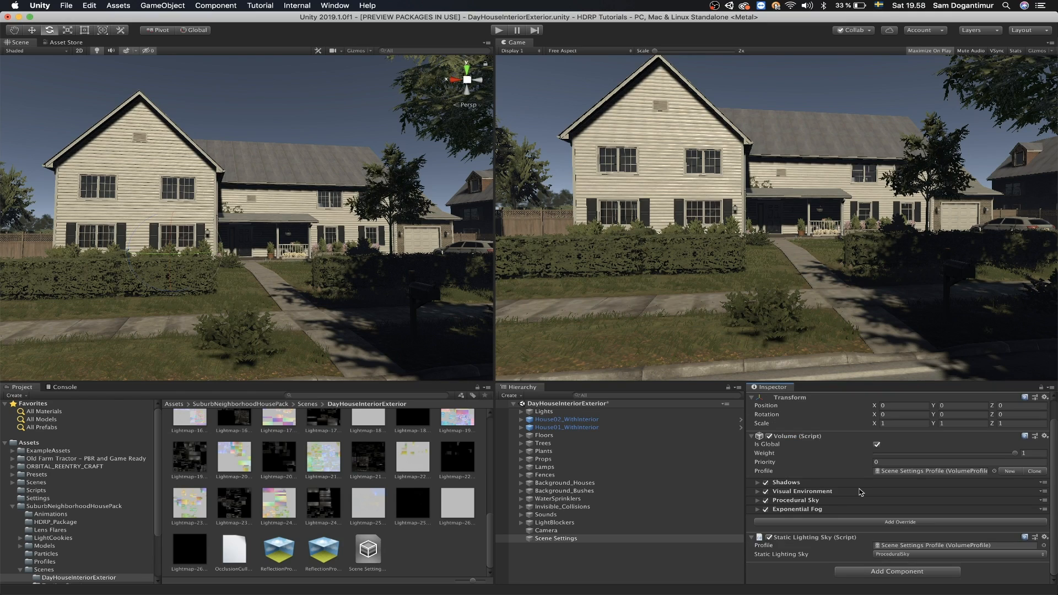
# Step: Expand the Visual Environment override and examine the available fog types and ambient modes without changing them
pyautogui.click(858, 496)
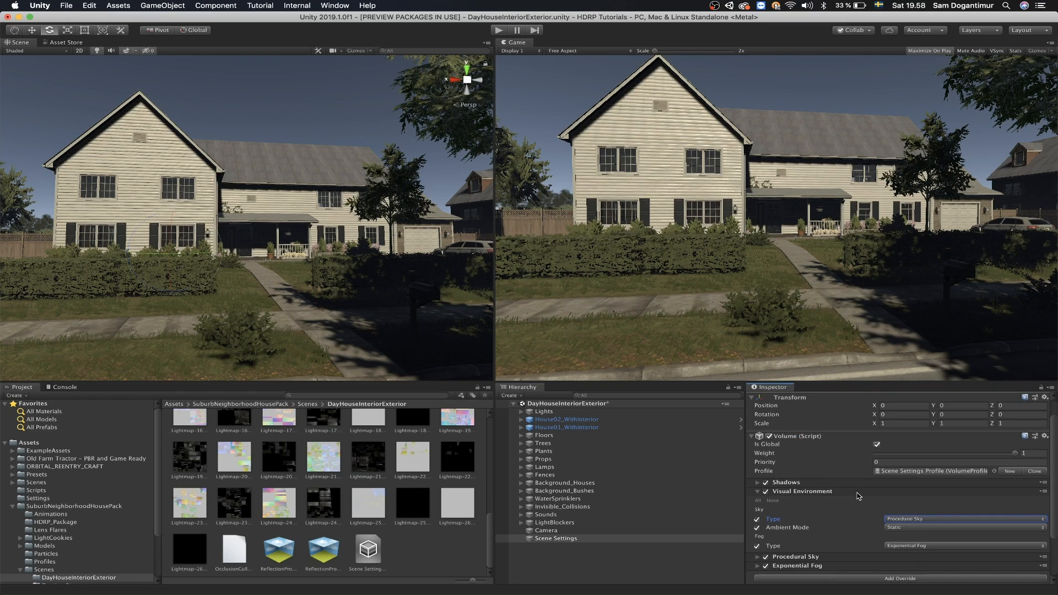
pyautogui.scroll(-3, 864, 503)
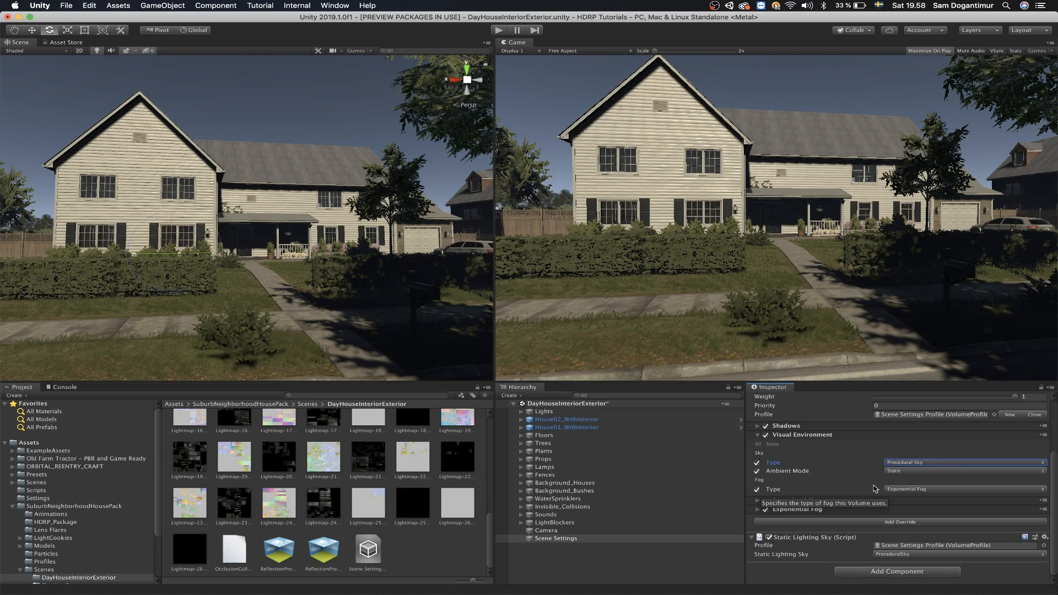
pyautogui.click(775, 490)
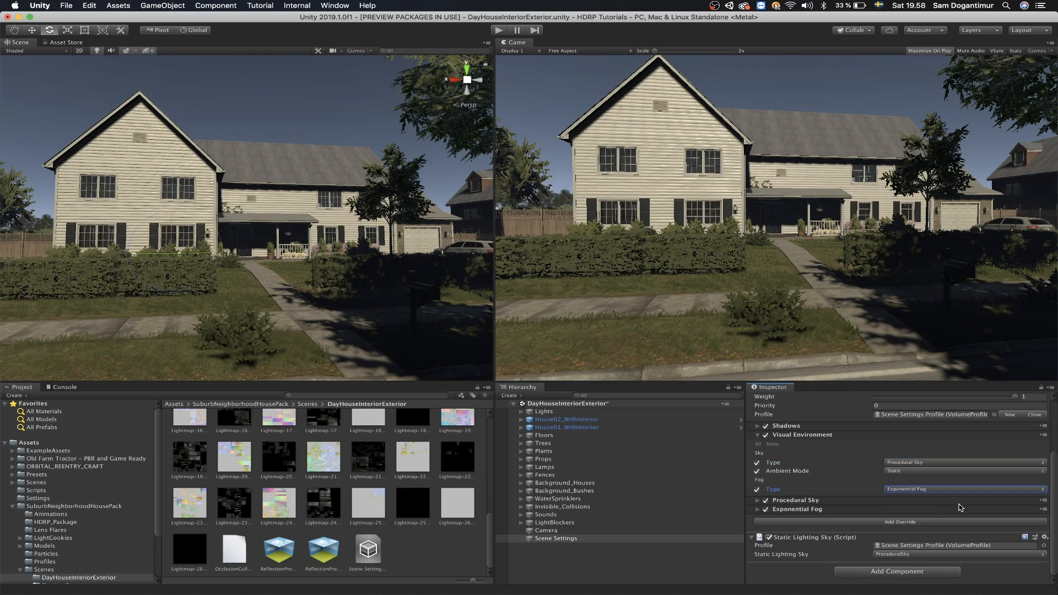
pyautogui.click(944, 491)
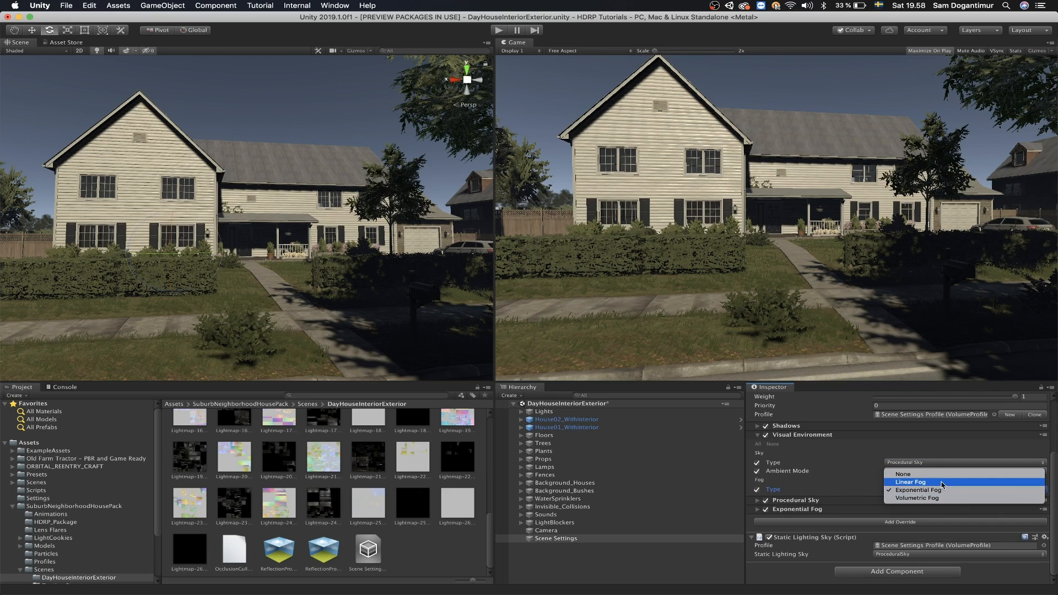
pyautogui.click(830, 475)
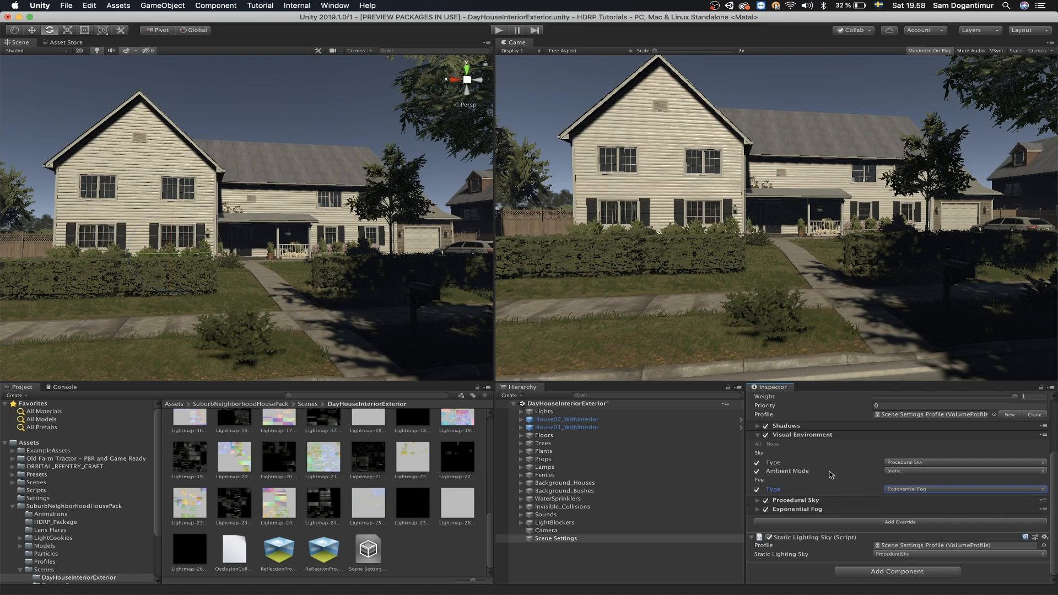
pyautogui.click(830, 472)
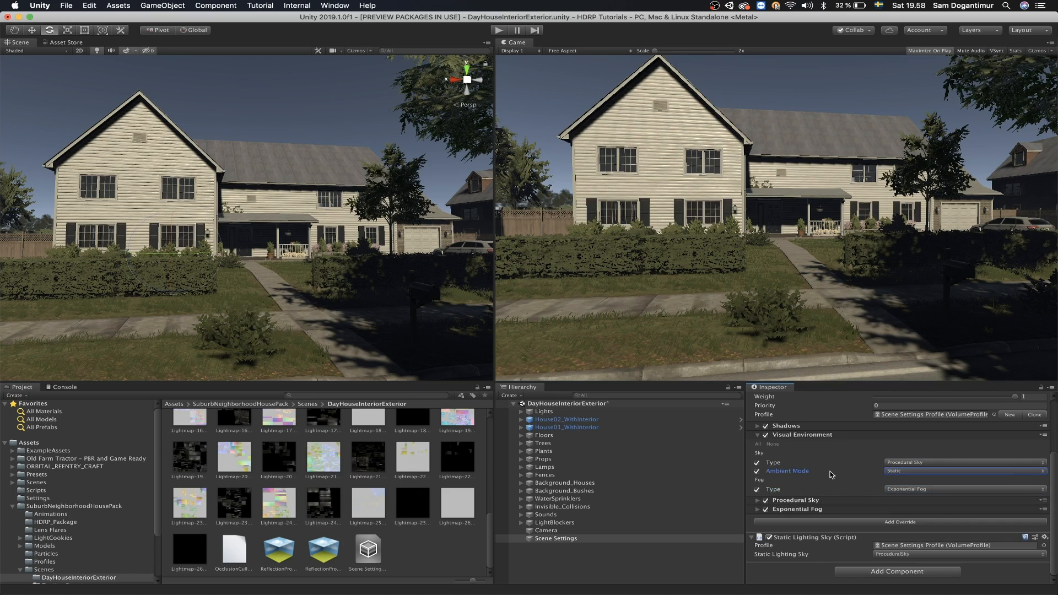
pyautogui.click(913, 475)
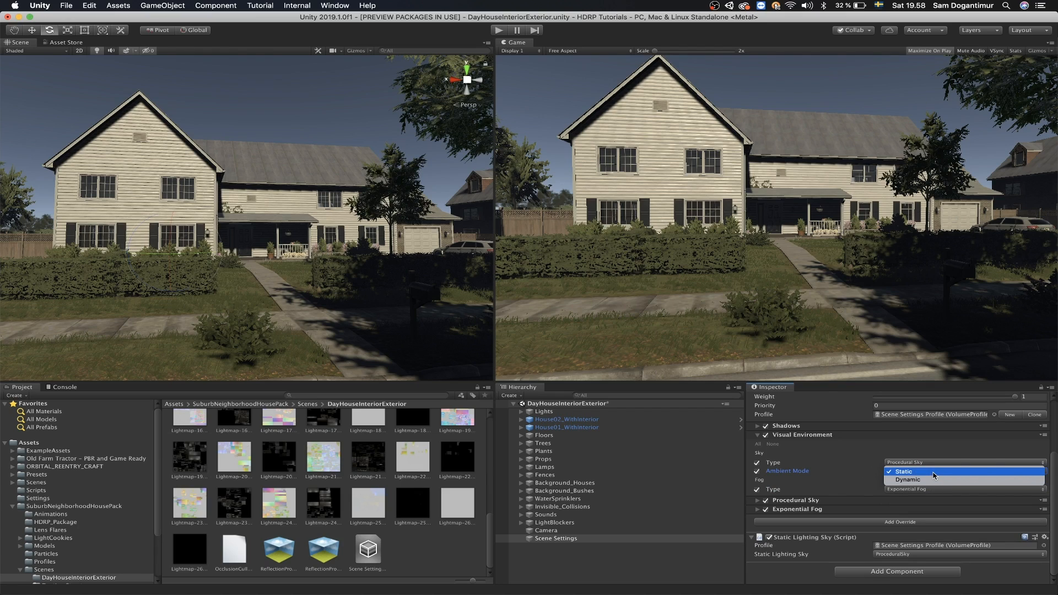
pyautogui.click(930, 465)
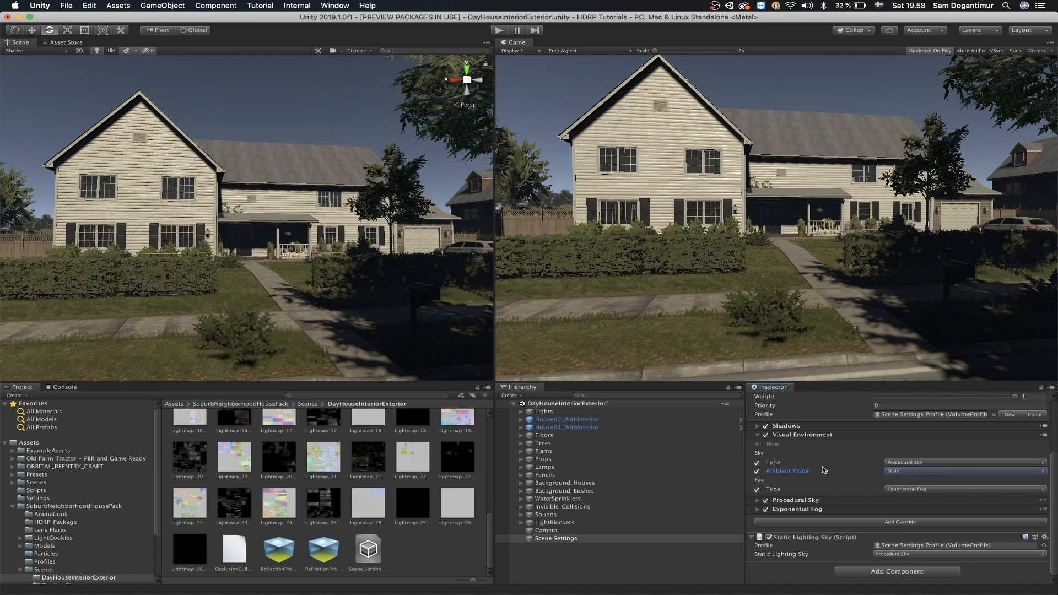
# Step: Set the Visual Environment's sky type to None, restore it to Procedural Sky, and collapse the override
pyautogui.click(931, 463)
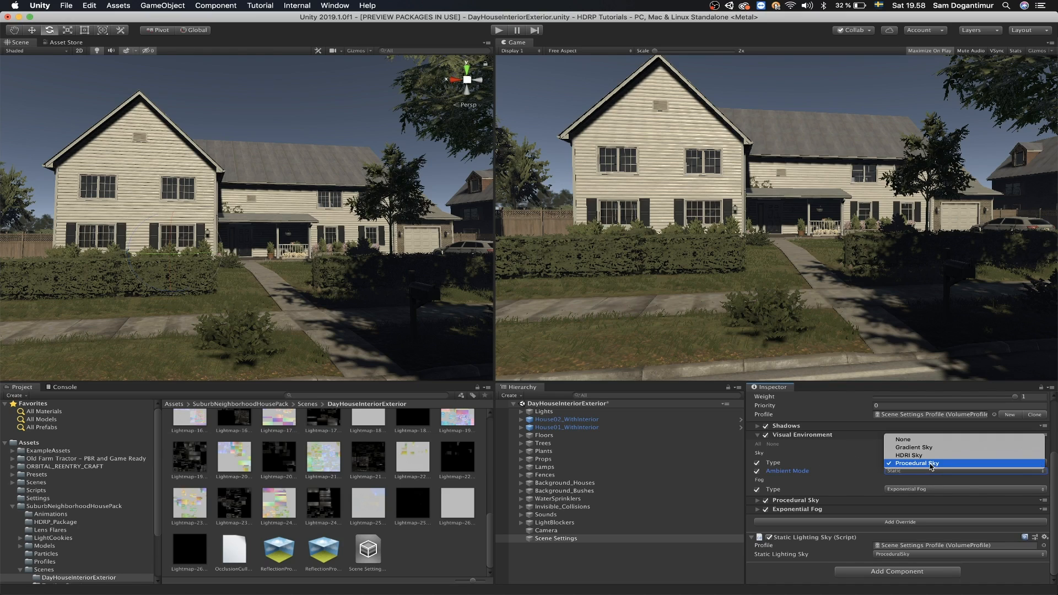
pyautogui.click(958, 440)
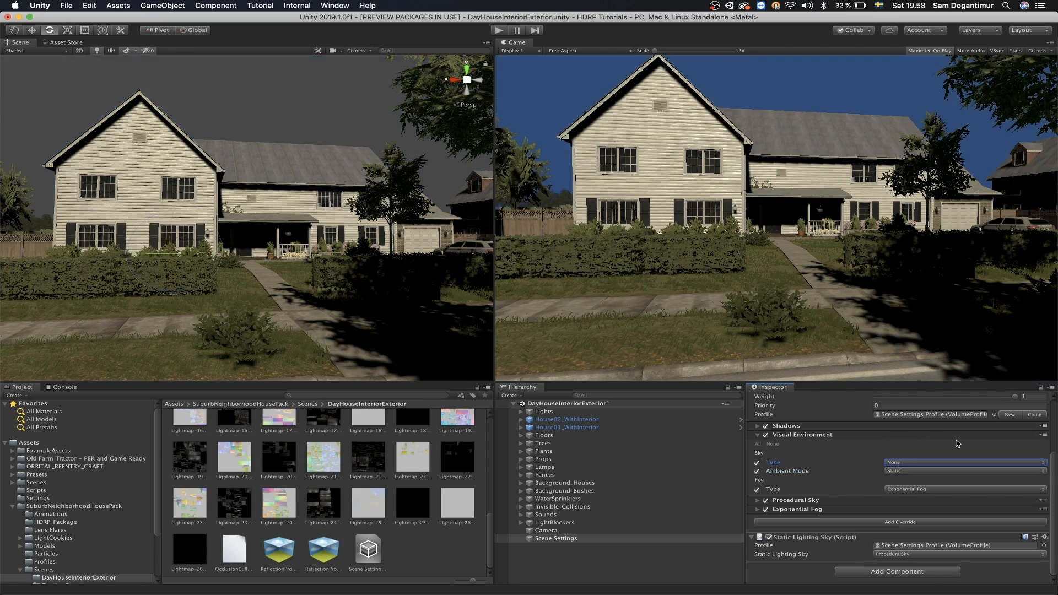
pyautogui.click(957, 463)
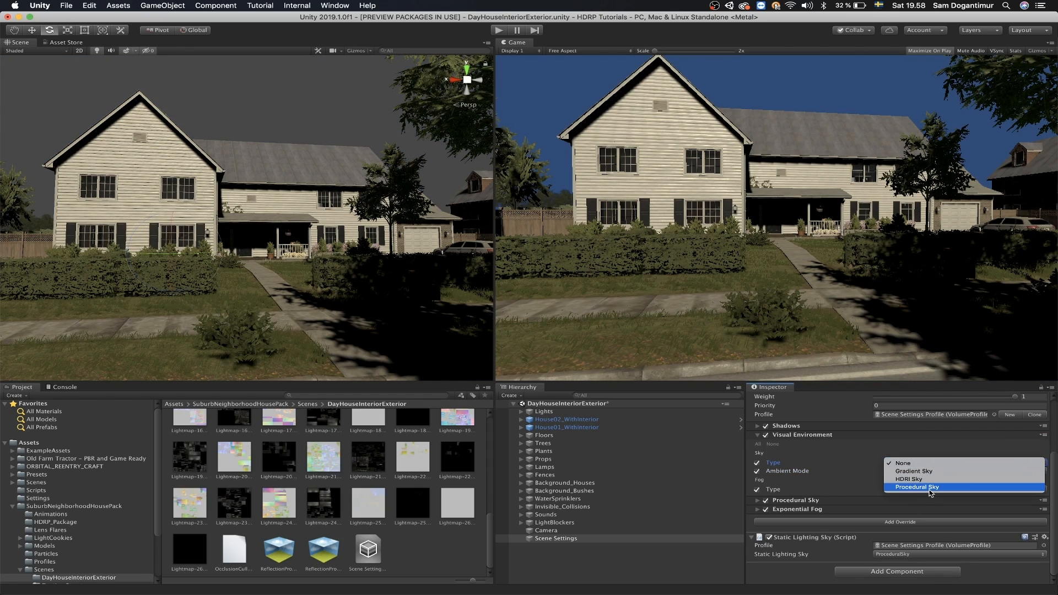
pyautogui.click(930, 491)
pyautogui.click(826, 435)
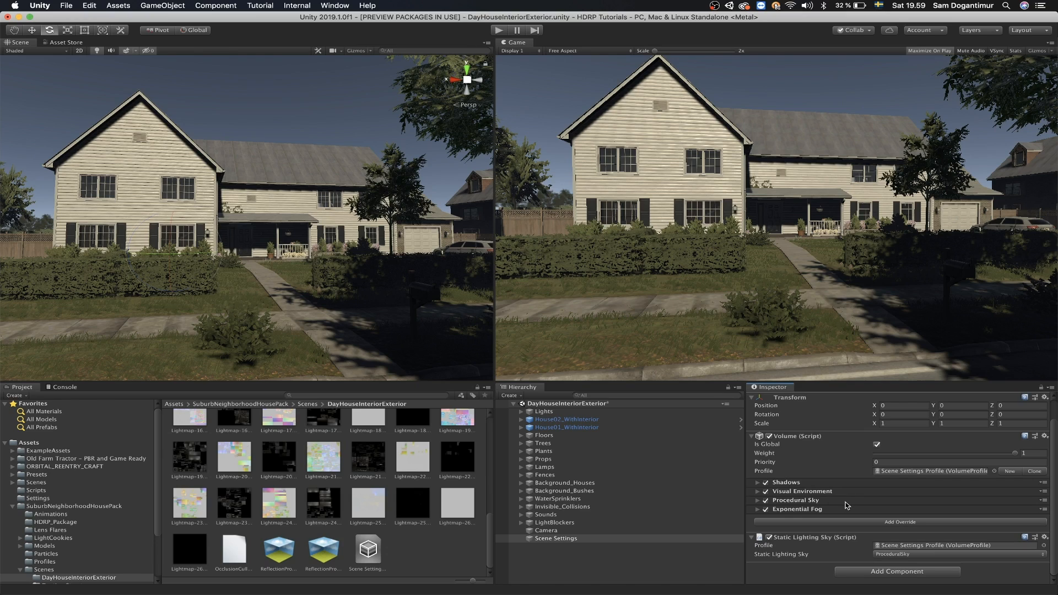
# Step: Expand the Procedural Sky override and toggle Enable Sun Disk off and back on while viewing the sun in the scene
pyautogui.click(846, 502)
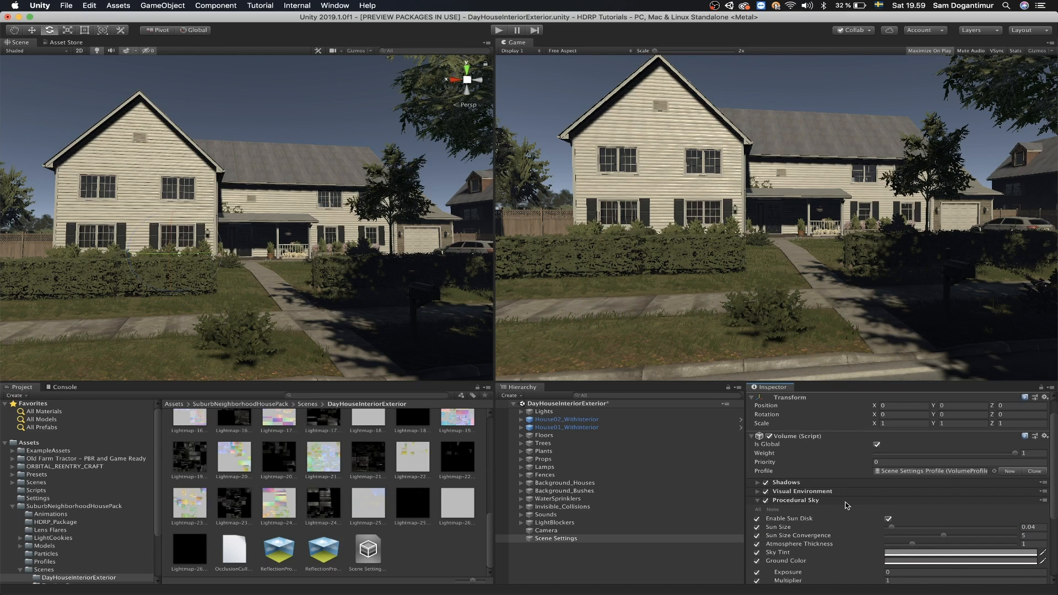
pyautogui.scroll(-5, 855, 522)
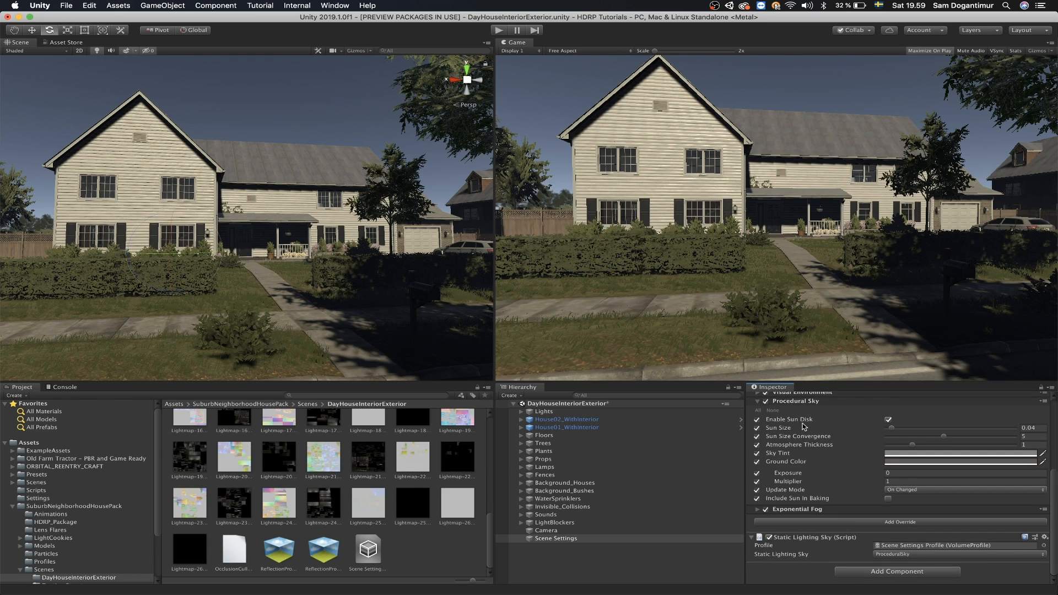
pyautogui.moveTo(452, 348); pyautogui.dragTo(876, 446, button='right')
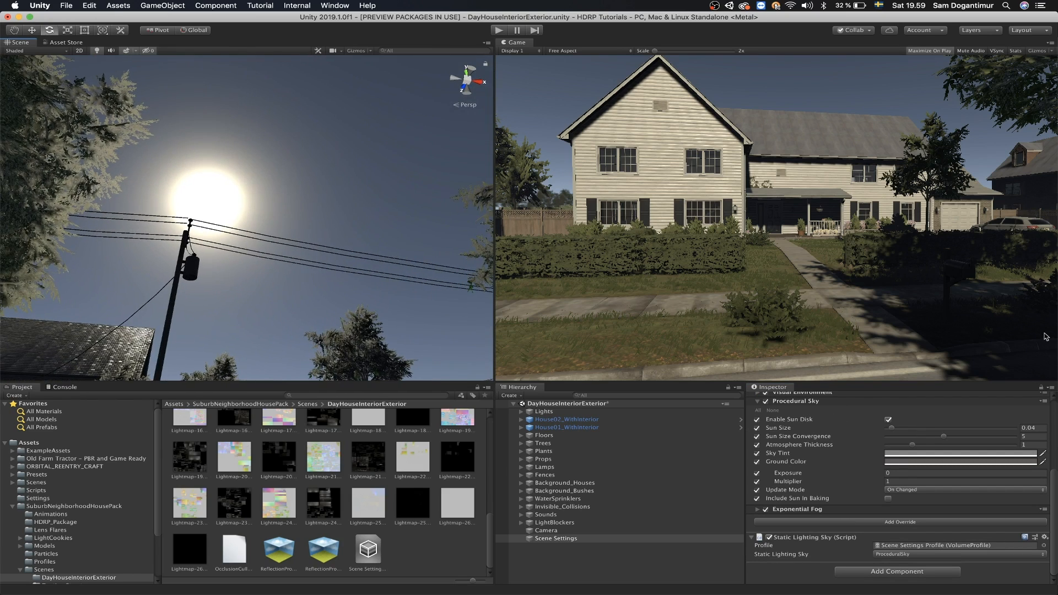
pyautogui.click(888, 420)
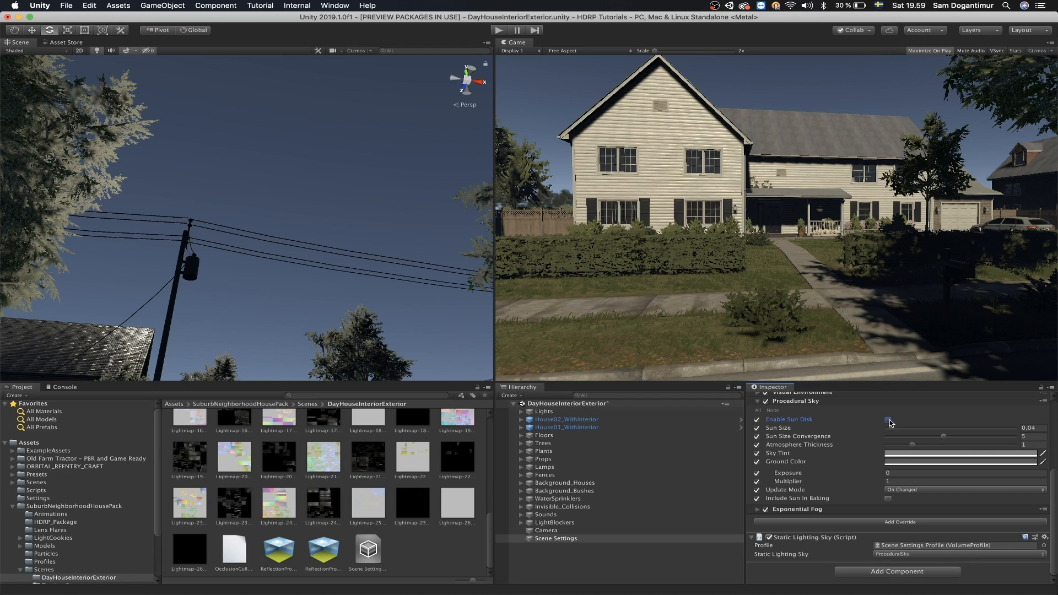
pyautogui.click(888, 420)
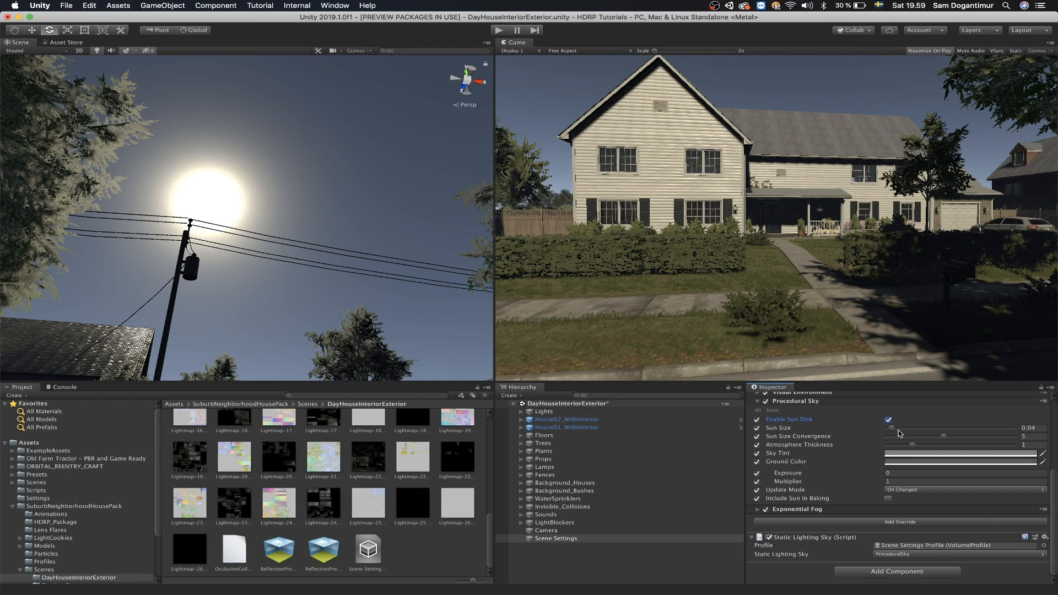
pyautogui.moveTo(898, 433)
pyautogui.mouseDown()
pyautogui.moveTo(1055, 427)
pyautogui.moveTo(898, 431)
pyautogui.moveTo(889, 434)
pyautogui.moveTo(1010, 436)
pyautogui.moveTo(875, 451)
pyautogui.moveTo(1015, 449)
pyautogui.moveTo(902, 451)
pyautogui.mouseUp()
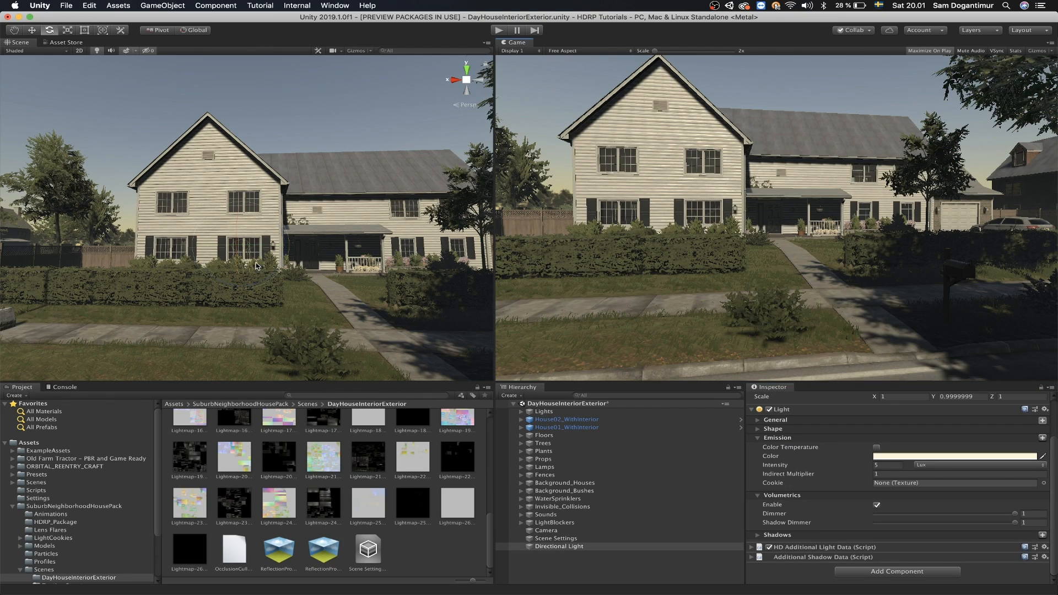
# Step: Try rotating the directional light to move the sun behind the house, checking the sky, and rotate it back
pyautogui.moveTo(256, 252); pyautogui.dragTo(520, 279)
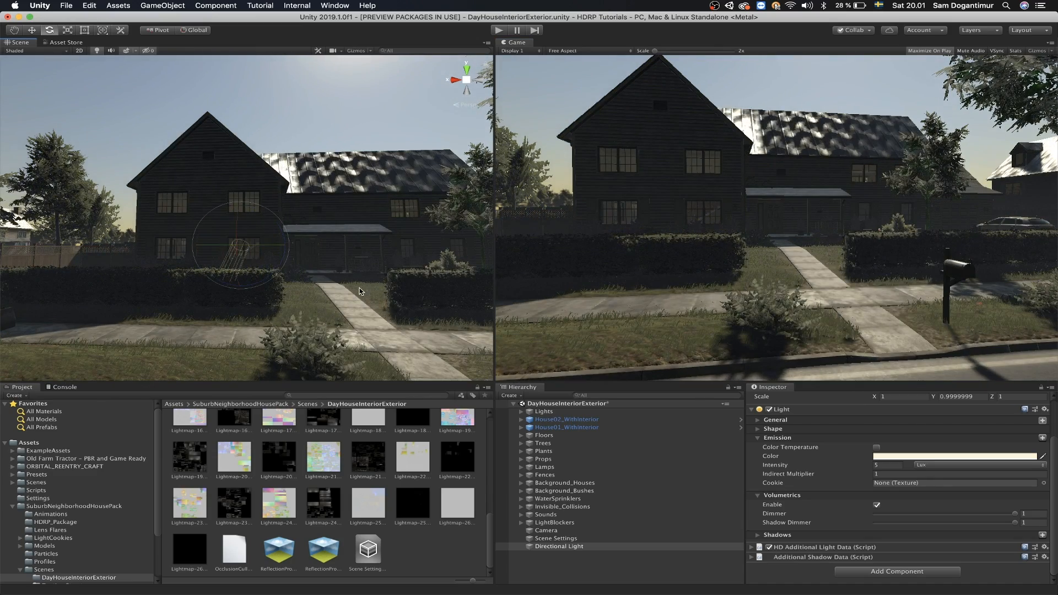
pyautogui.moveTo(360, 287); pyautogui.dragTo(369, 250, button='right')
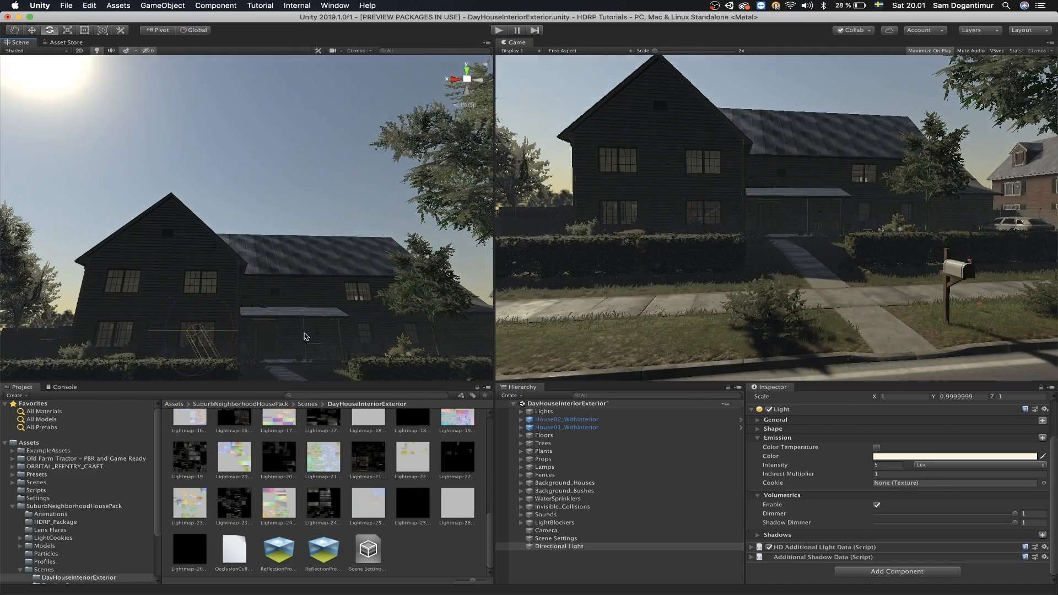
pyautogui.moveTo(306, 337); pyautogui.dragTo(216, 324)
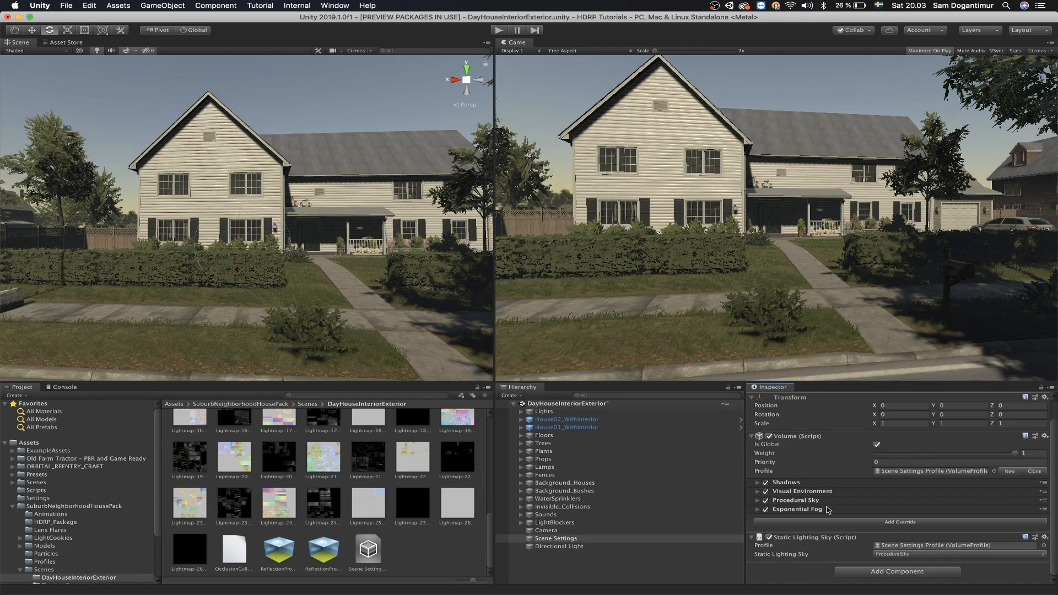
# Step: Expand the Exponential Fog override, examine its density, distance and height attenuation parameters, and collapse it
pyautogui.click(829, 512)
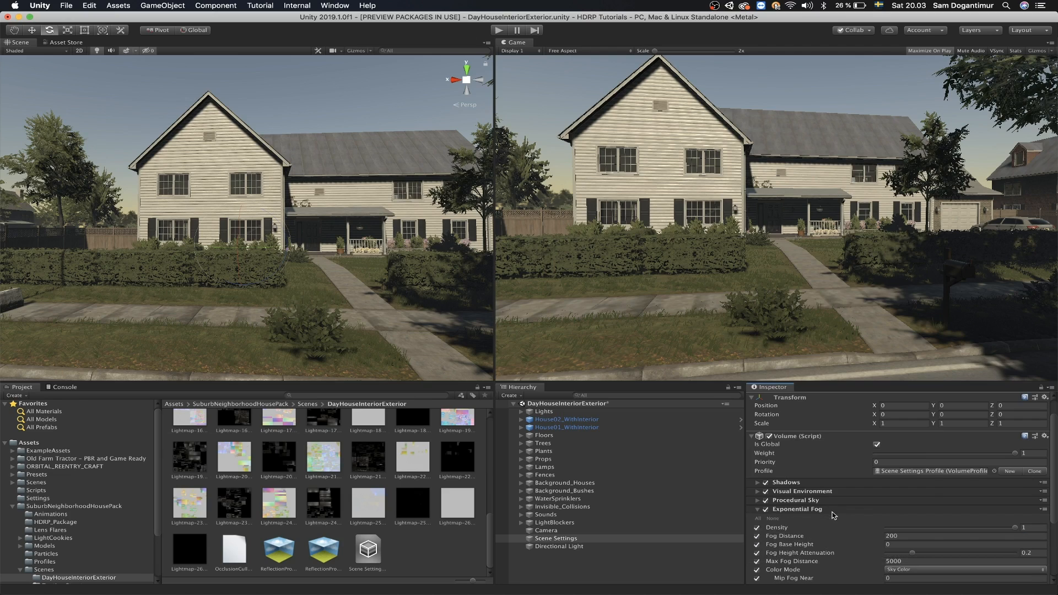
pyautogui.scroll(-5, 859, 533)
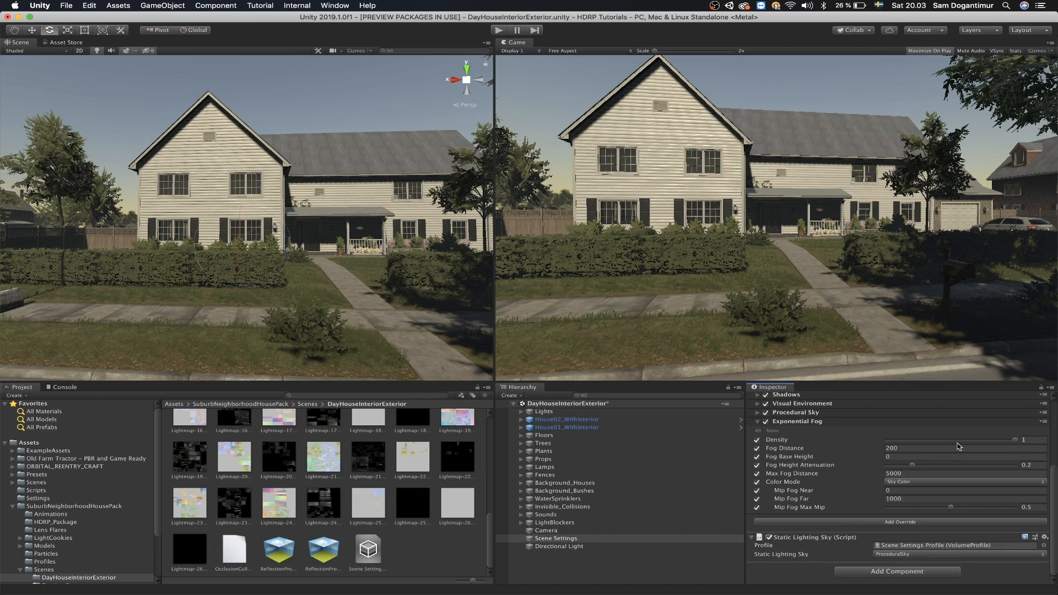
pyautogui.moveTo(961, 441); pyautogui.dragTo(925, 441)
pyautogui.moveTo(726, 463); pyautogui.dragTo(1057, 466)
pyautogui.click(805, 422)
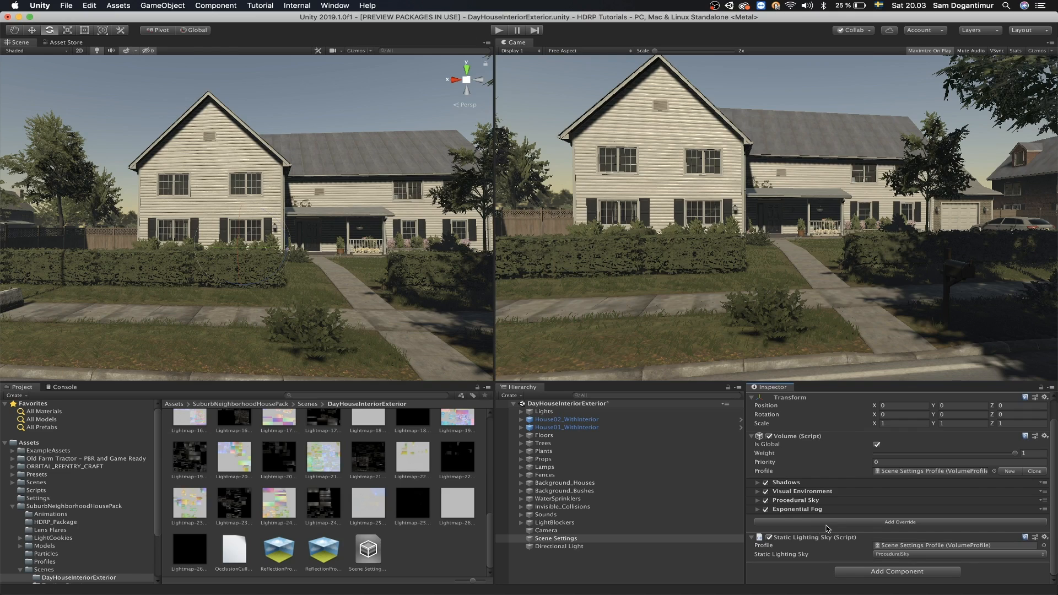
# Step: Add a Bloom post-processing override to the Scene Settings volume, enable all its parameters, and set its Intensity to 0.97
pyautogui.click(831, 523)
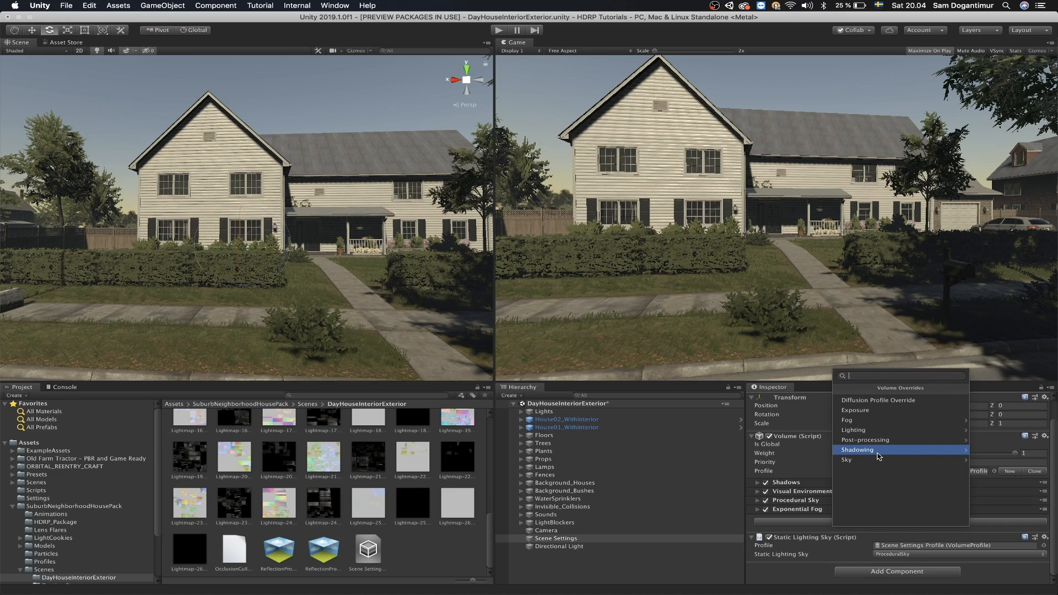
pyautogui.click(778, 461)
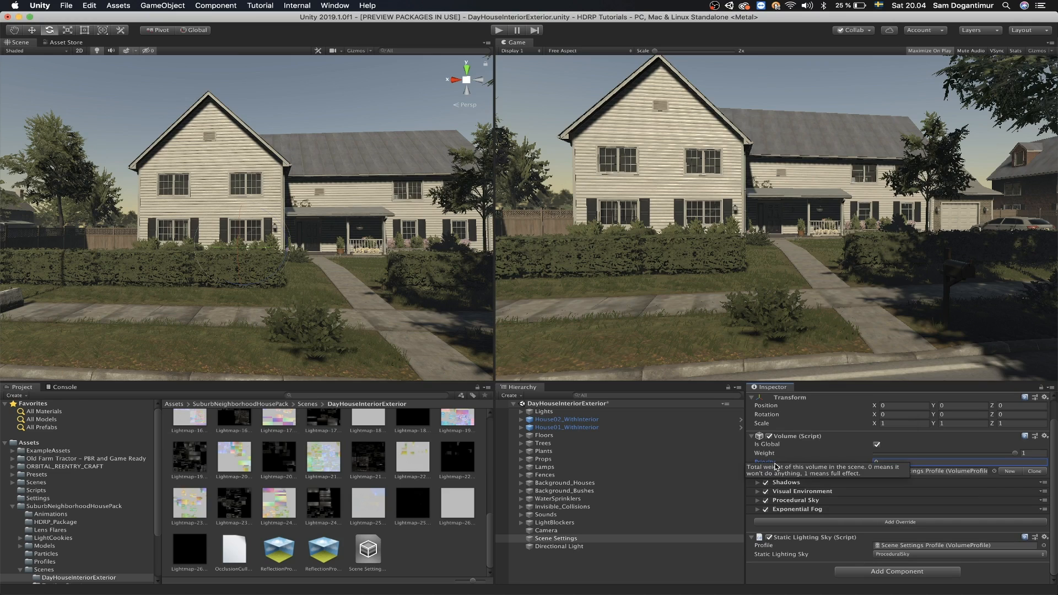
pyautogui.click(923, 526)
pyautogui.click(928, 442)
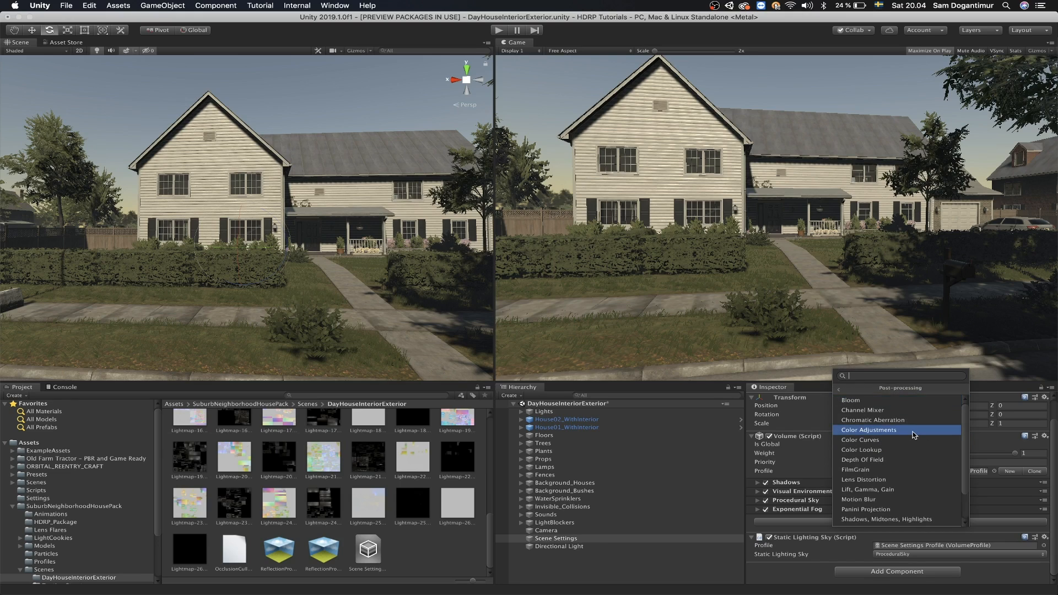
pyautogui.click(886, 404)
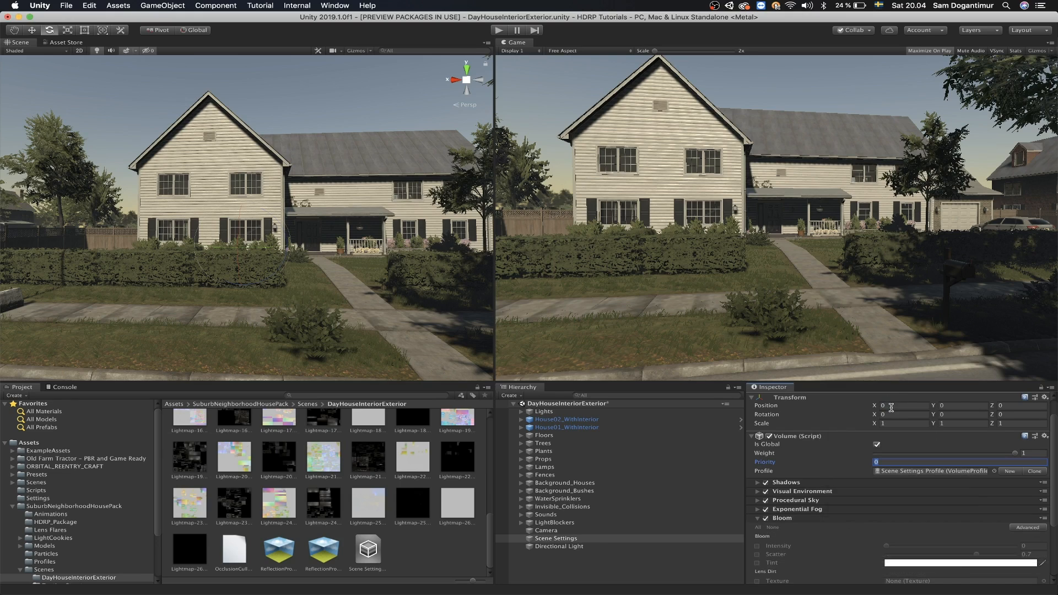
pyautogui.scroll(-2, 908, 543)
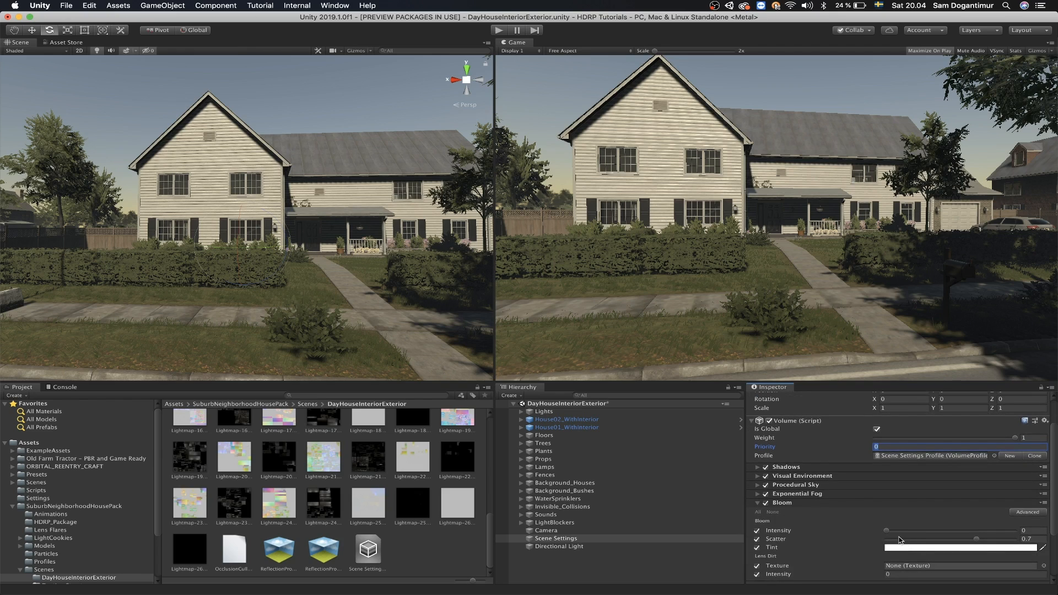
pyautogui.moveTo(889, 531); pyautogui.dragTo(1013, 523)
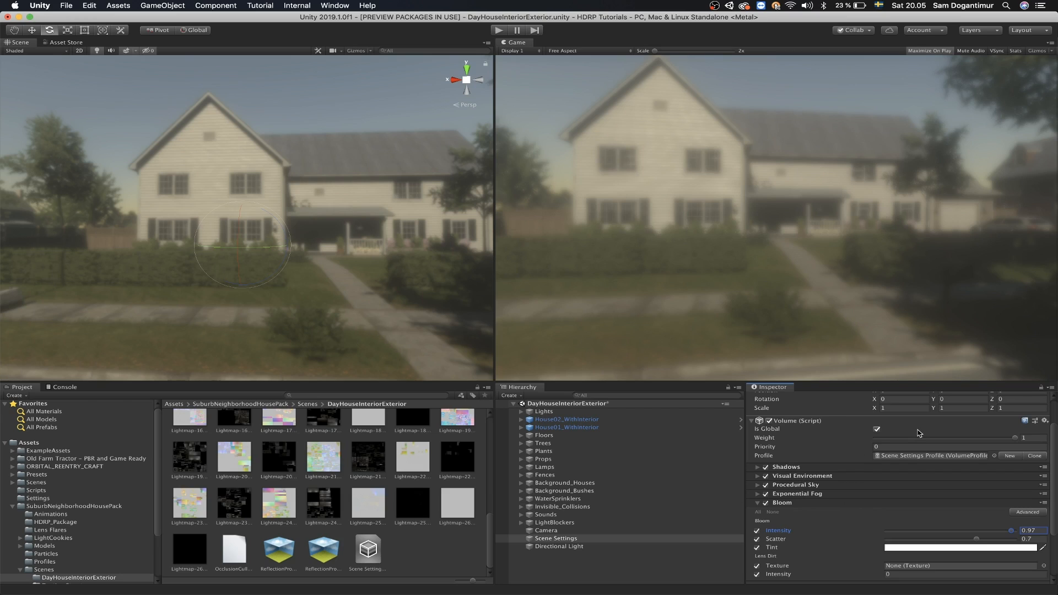
# Step: Toggle the volume's Is Global option off and back on, and inspect its Priority field and the Is Global description
pyautogui.click(877, 429)
pyautogui.click(878, 430)
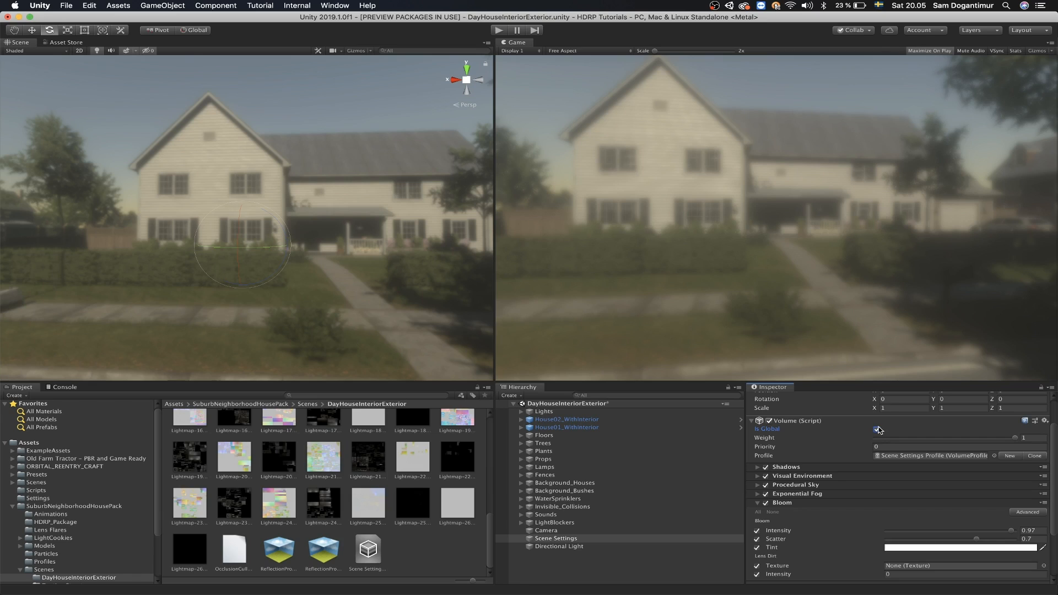
pyautogui.click(833, 449)
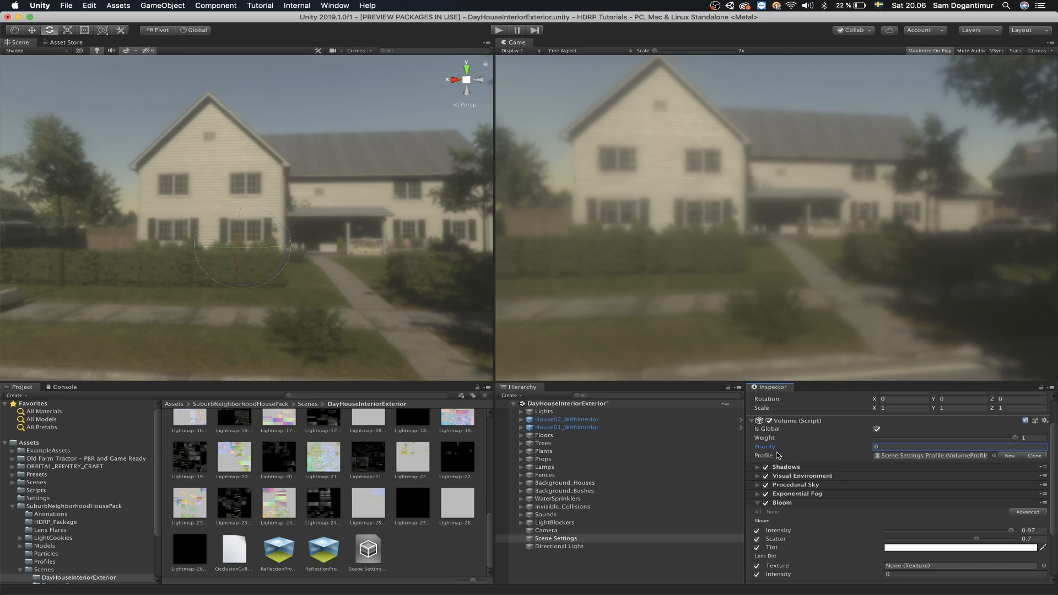
pyautogui.moveTo(805, 435)
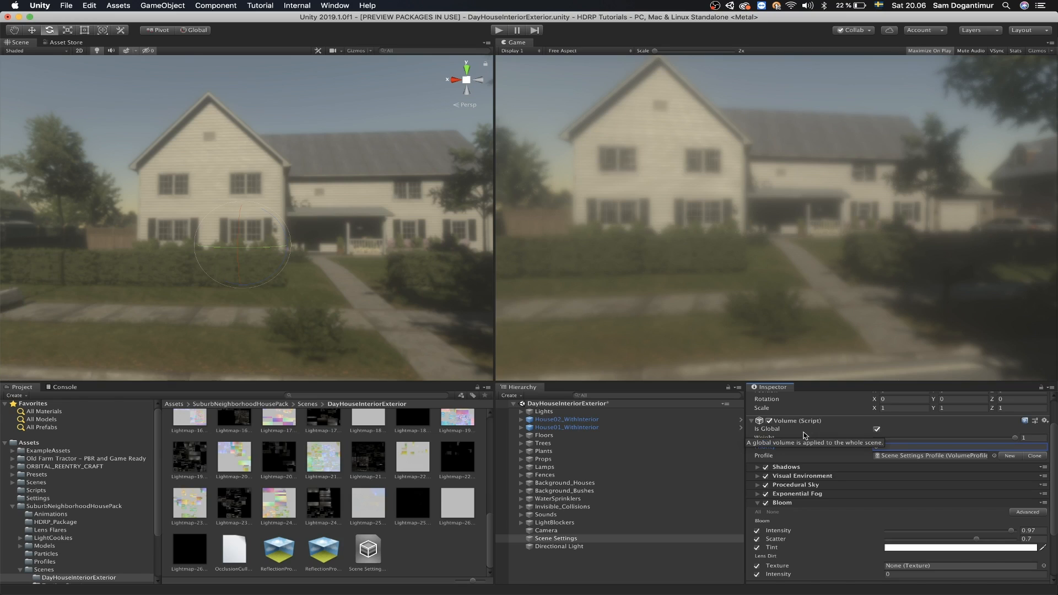
# Step: Open the Lighting category of overrides available to add to the Scene Settings volume
pyautogui.scroll(-3, 796, 475)
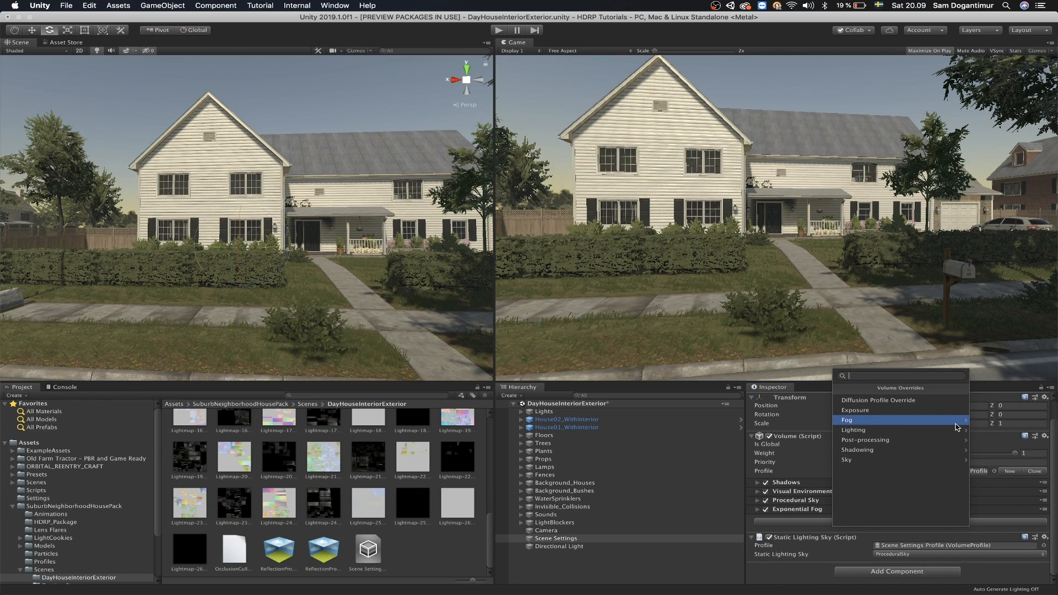
pyautogui.click(923, 434)
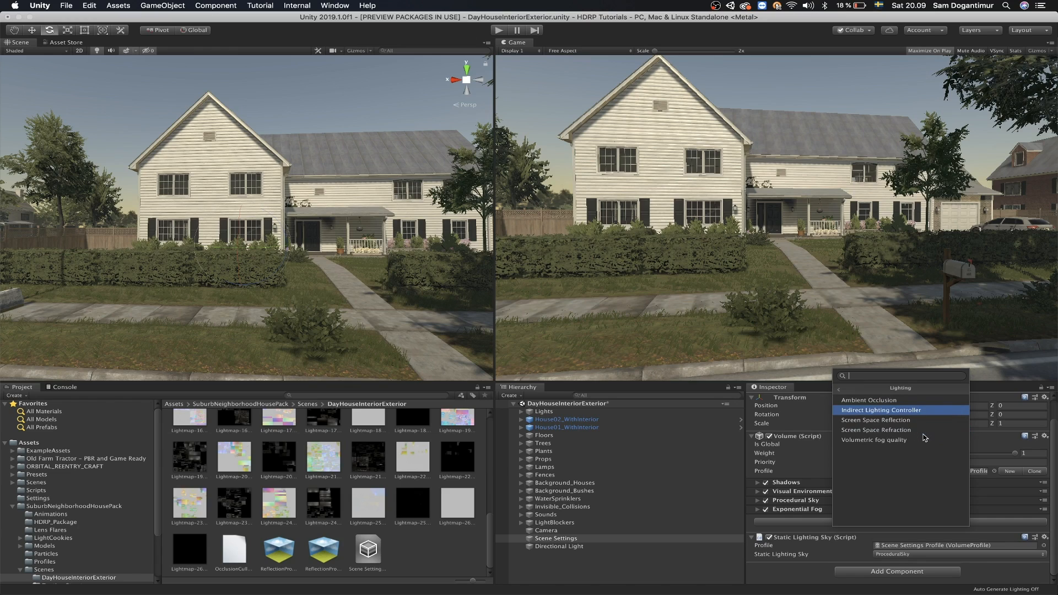